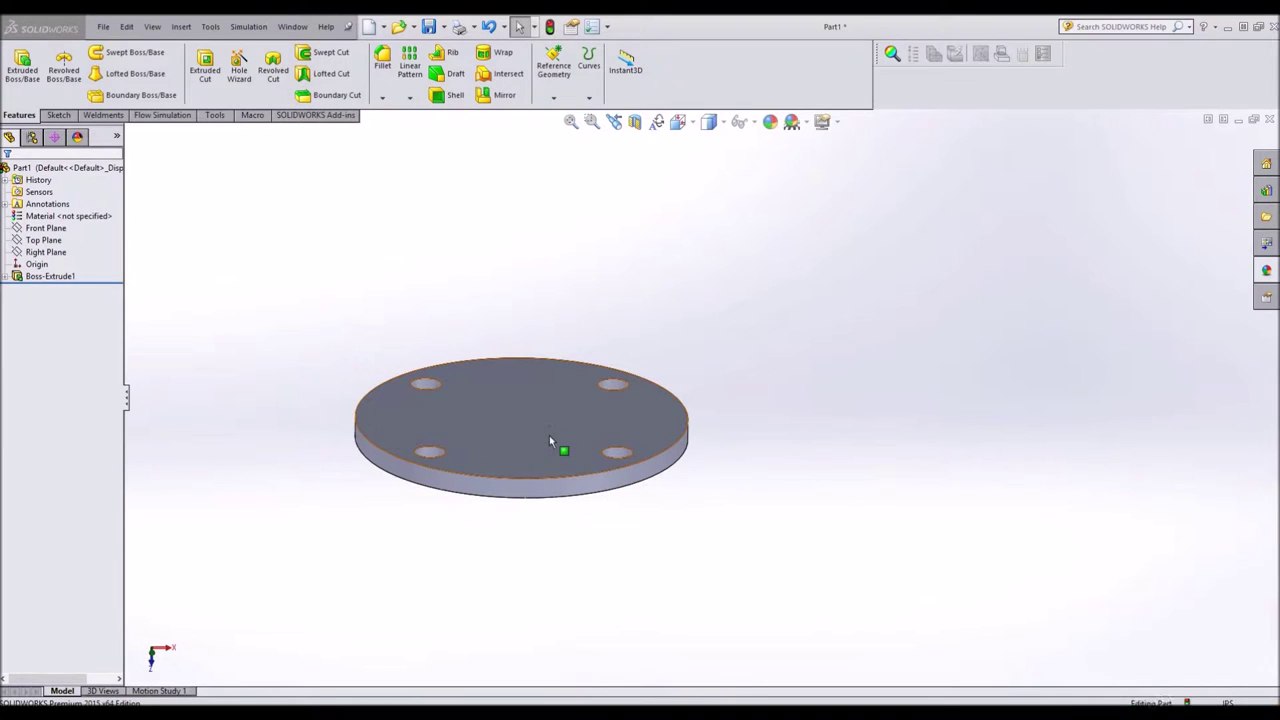
Color the disc's top face dark red (RGB 191, 0, 14) and close the appearances pane.
middle_drag(552, 438, 512, 457)
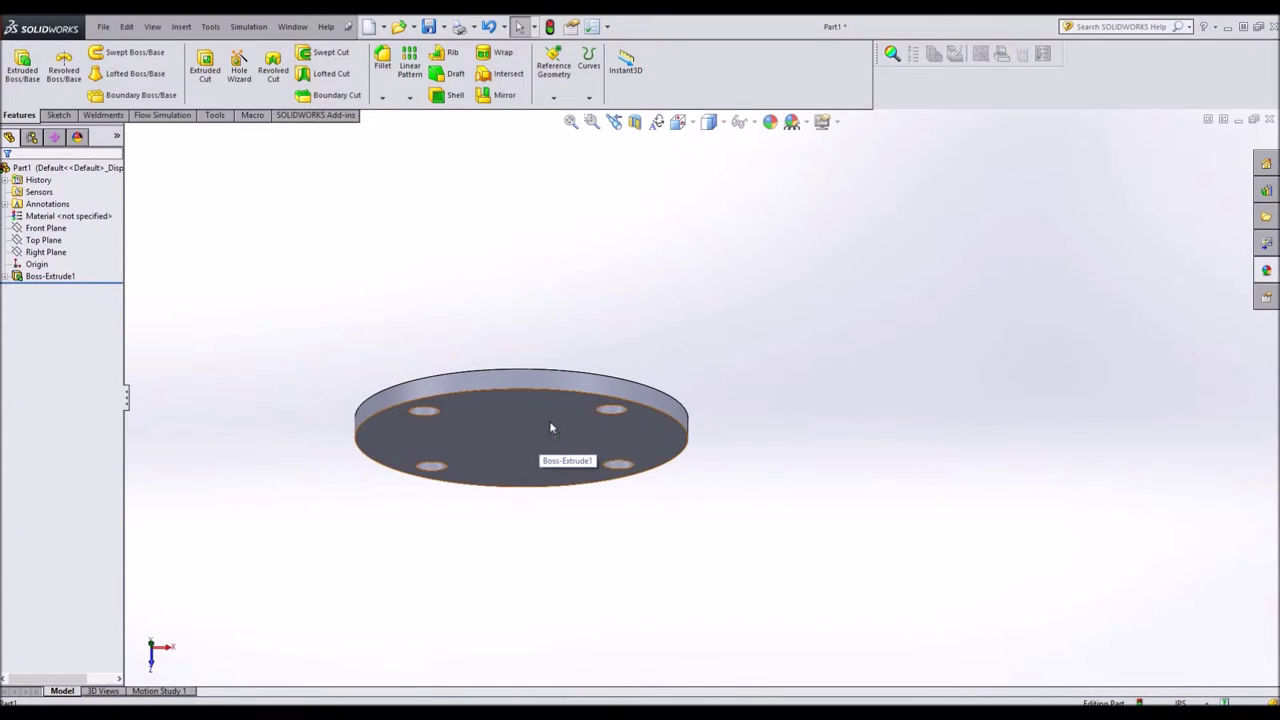
click(549, 421)
middle_drag(553, 334, 552, 424)
click(546, 420)
click(770, 121)
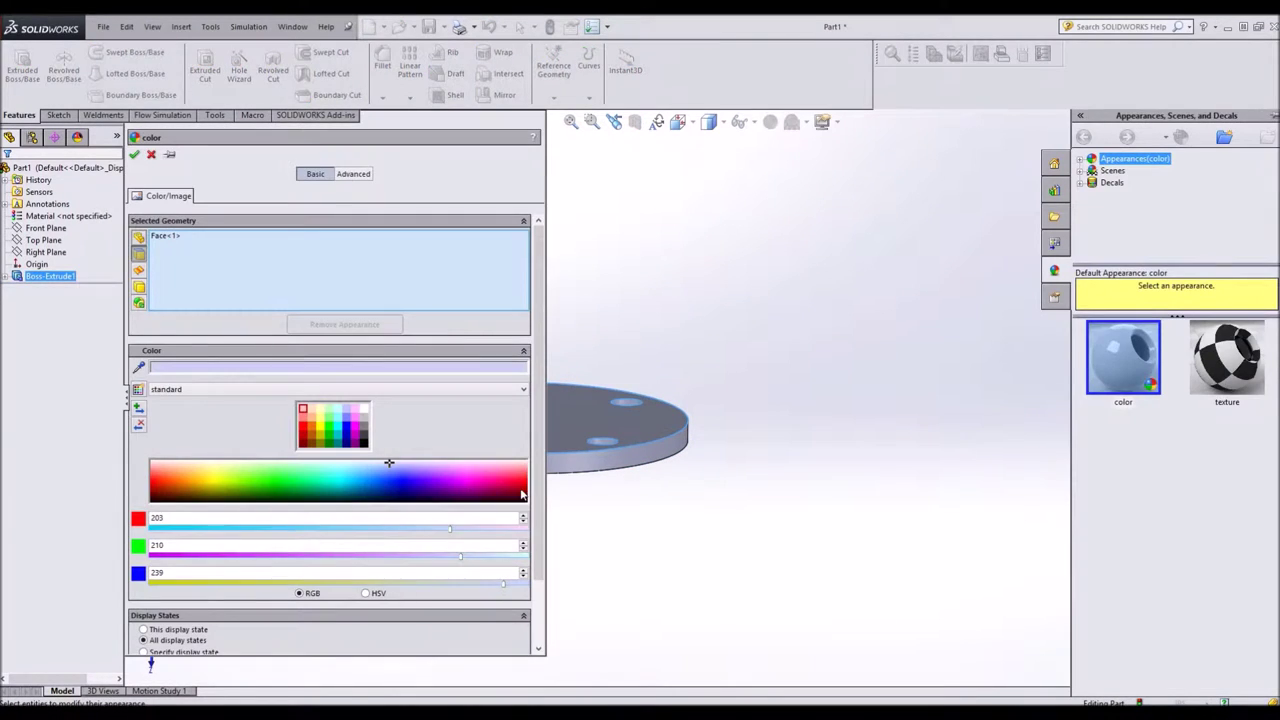
click(522, 487)
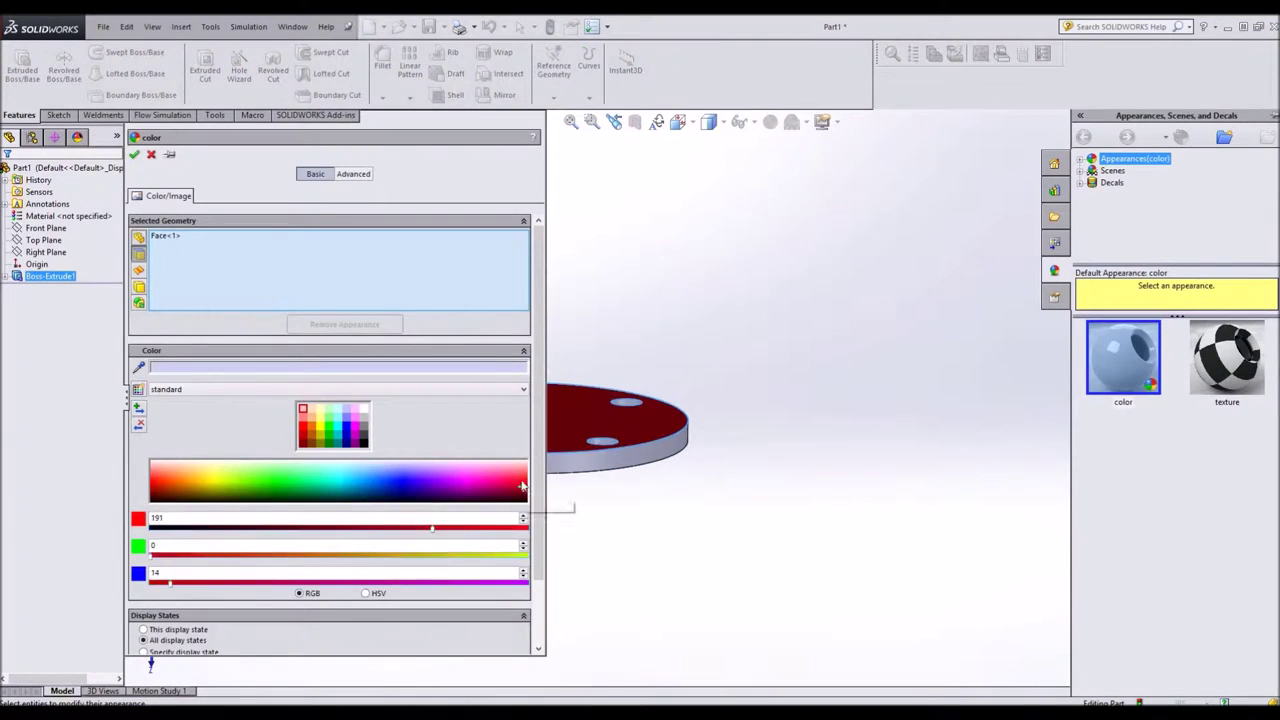
click(135, 154)
click(929, 420)
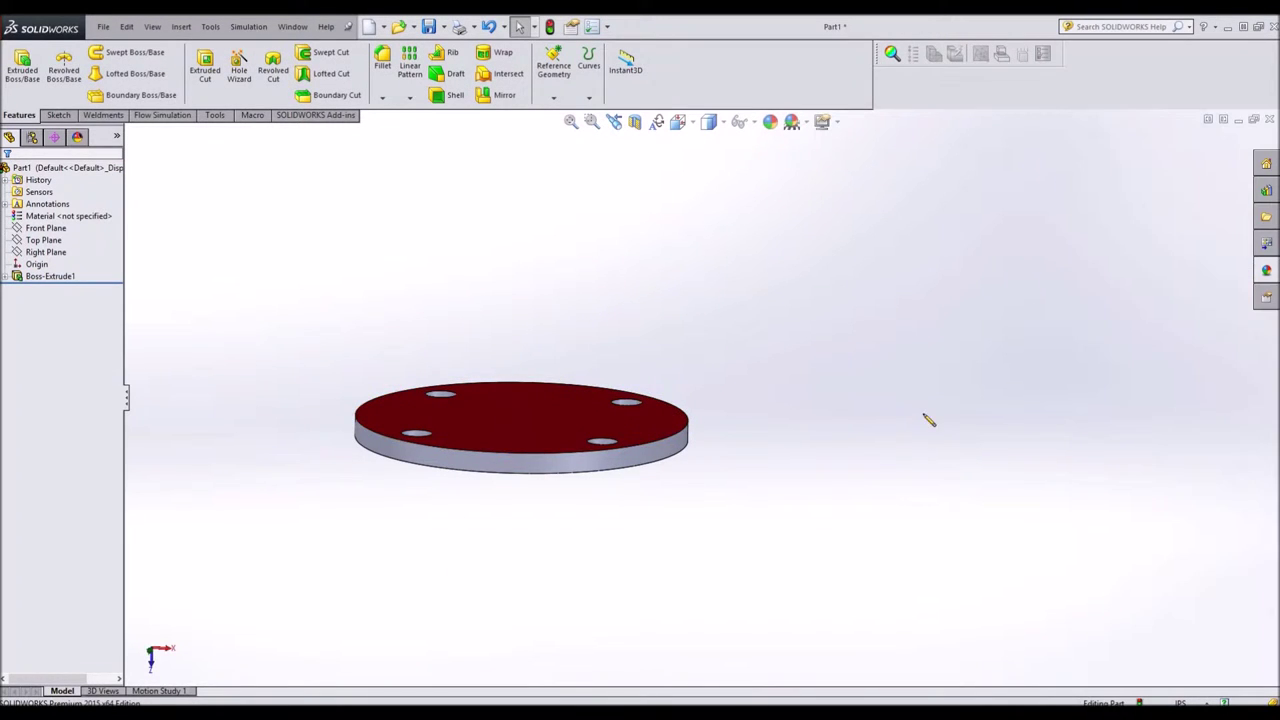
Start a new line sketch on the Top Plane, viewed from the Top orientation.
middle_drag(822, 501, 808, 425)
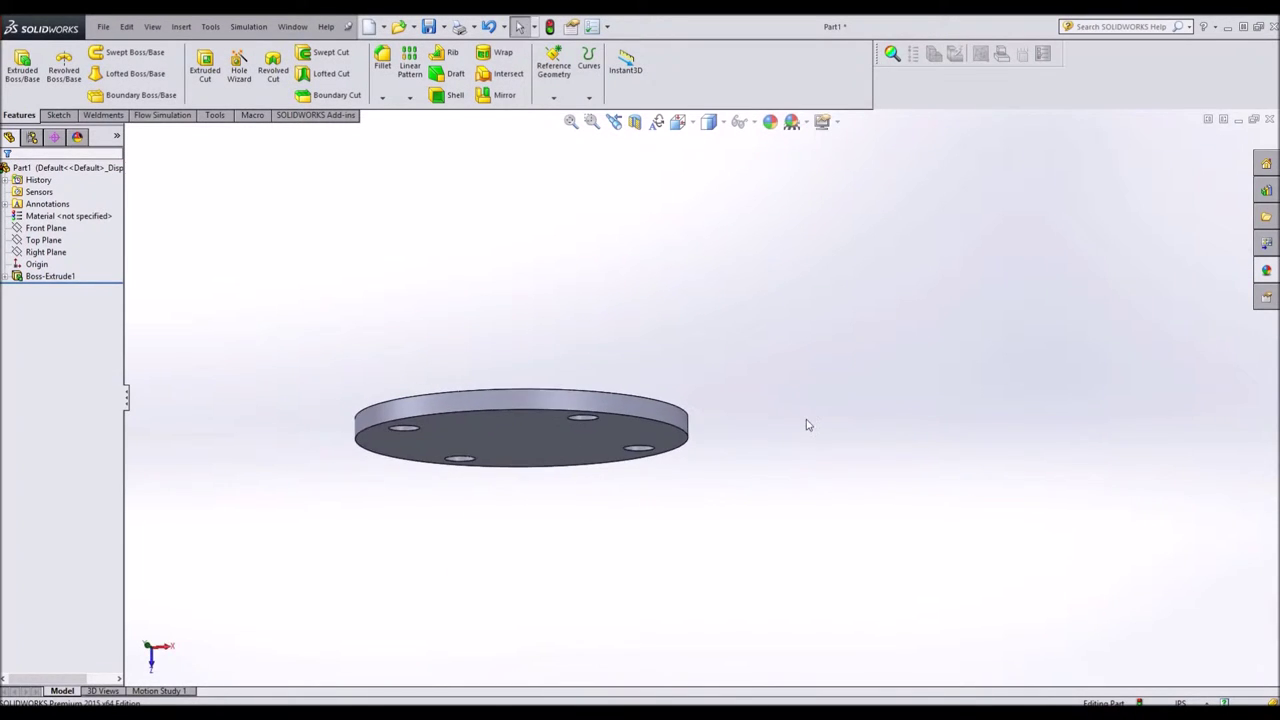
click(45, 240)
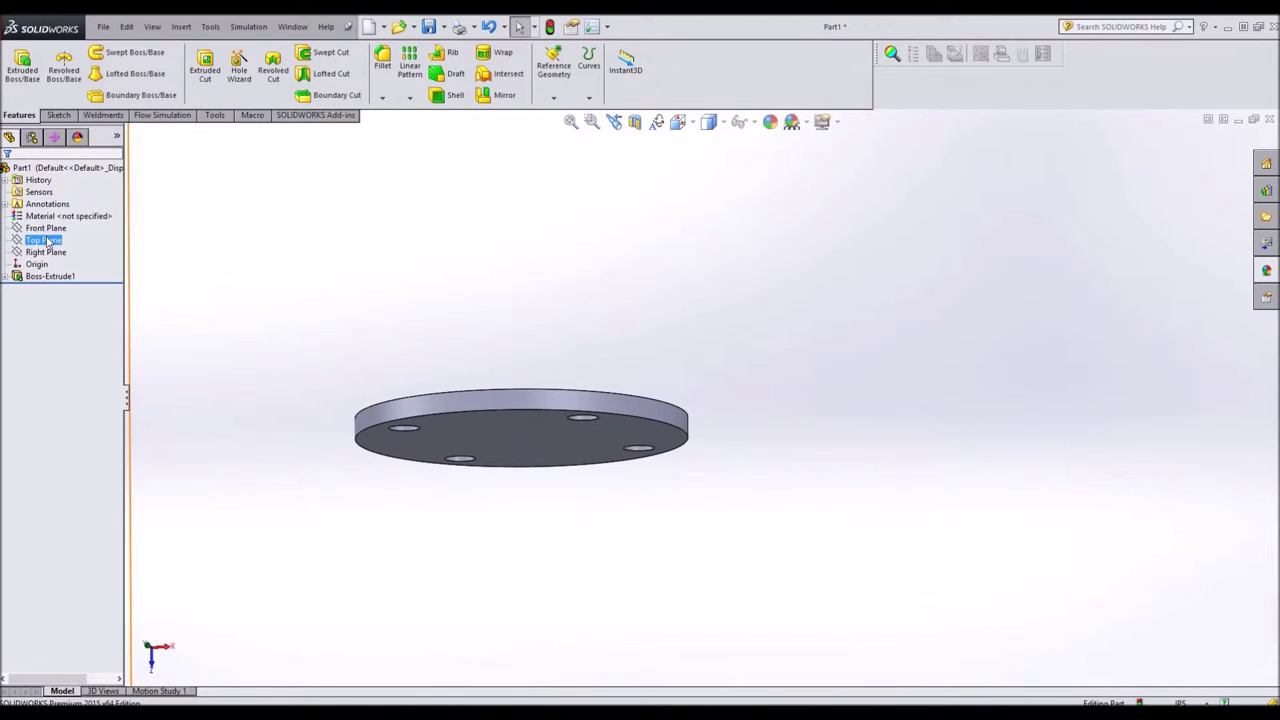
middle_drag(540, 400, 544, 387)
scroll(708, 412, up, 5)
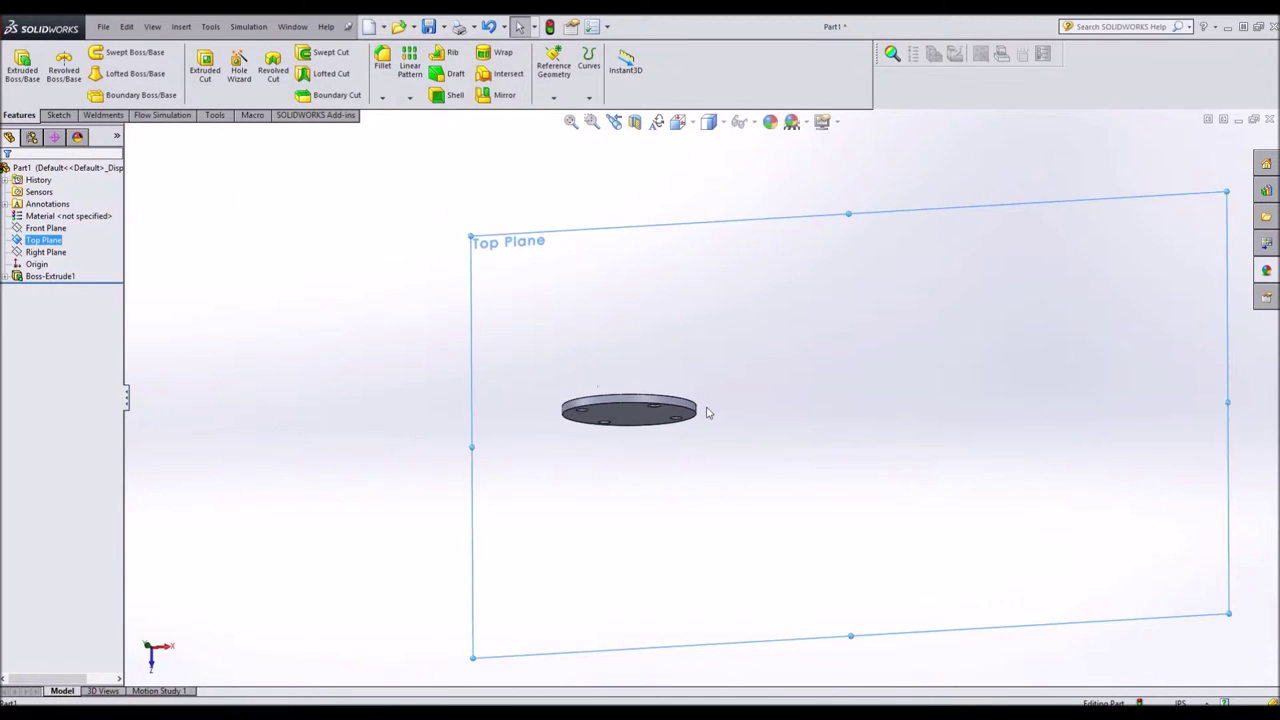
click(707, 407)
key(ctrl+5)
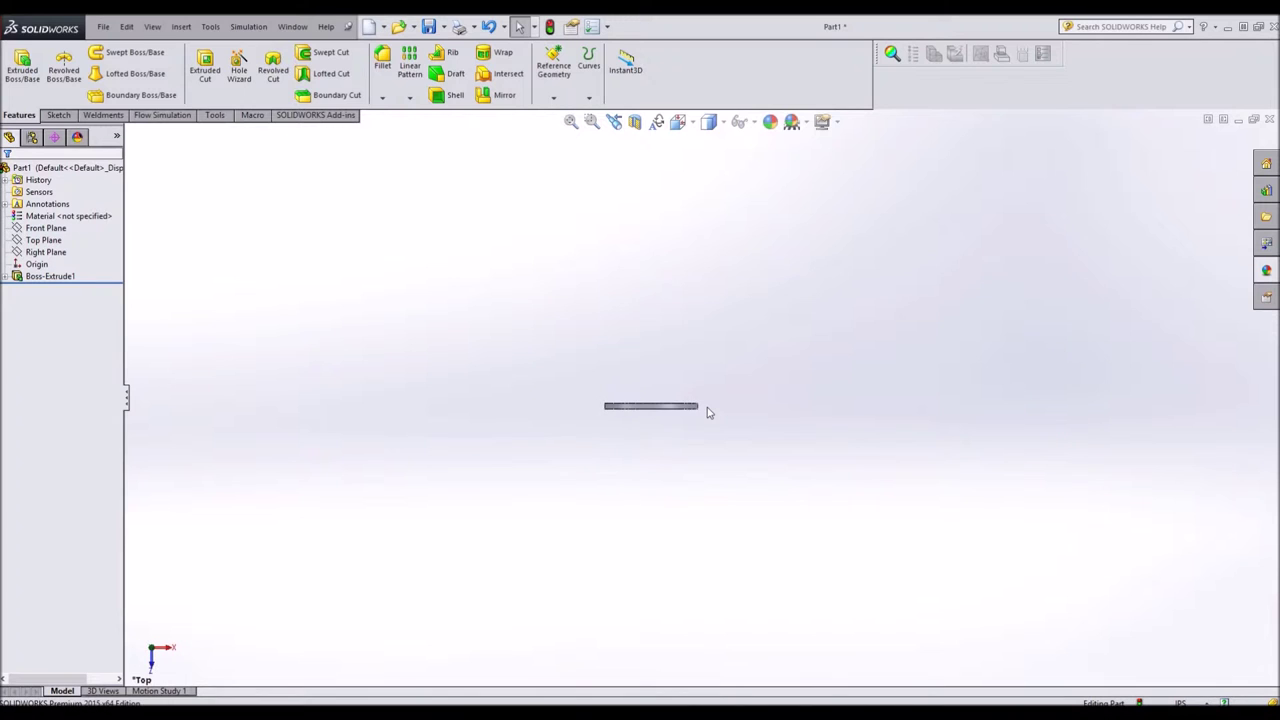
click(58, 115)
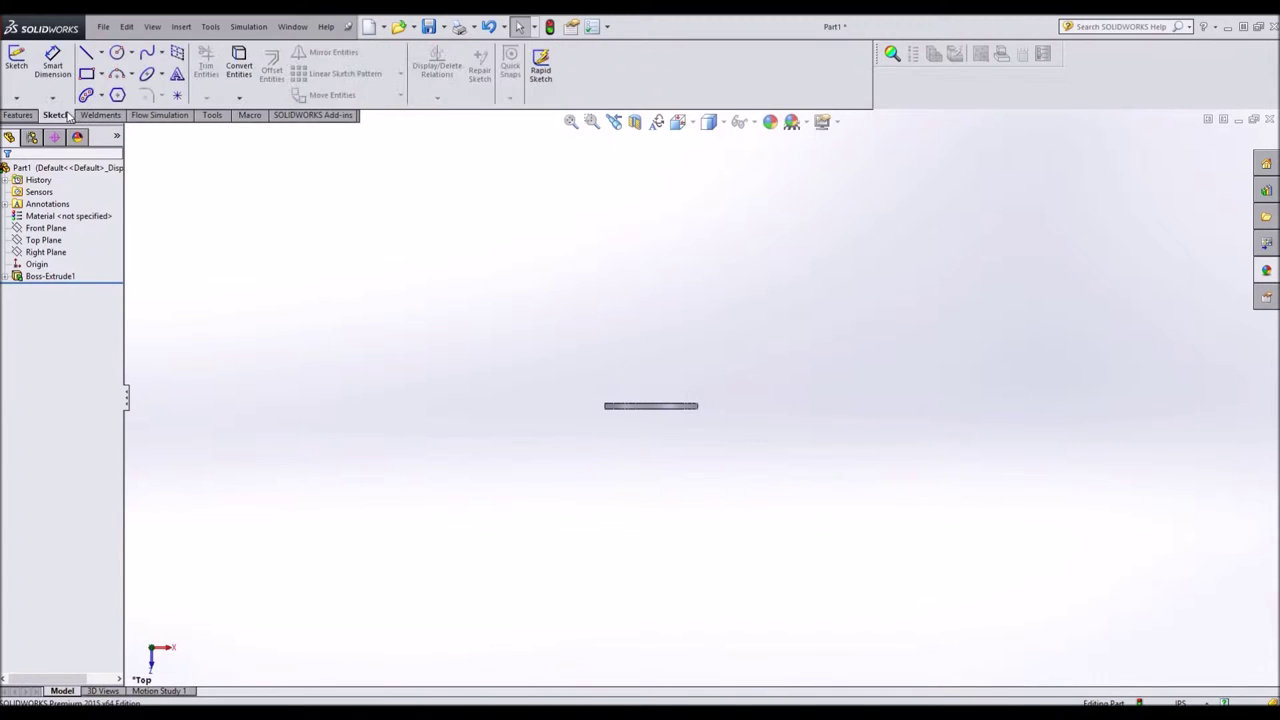
click(89, 54)
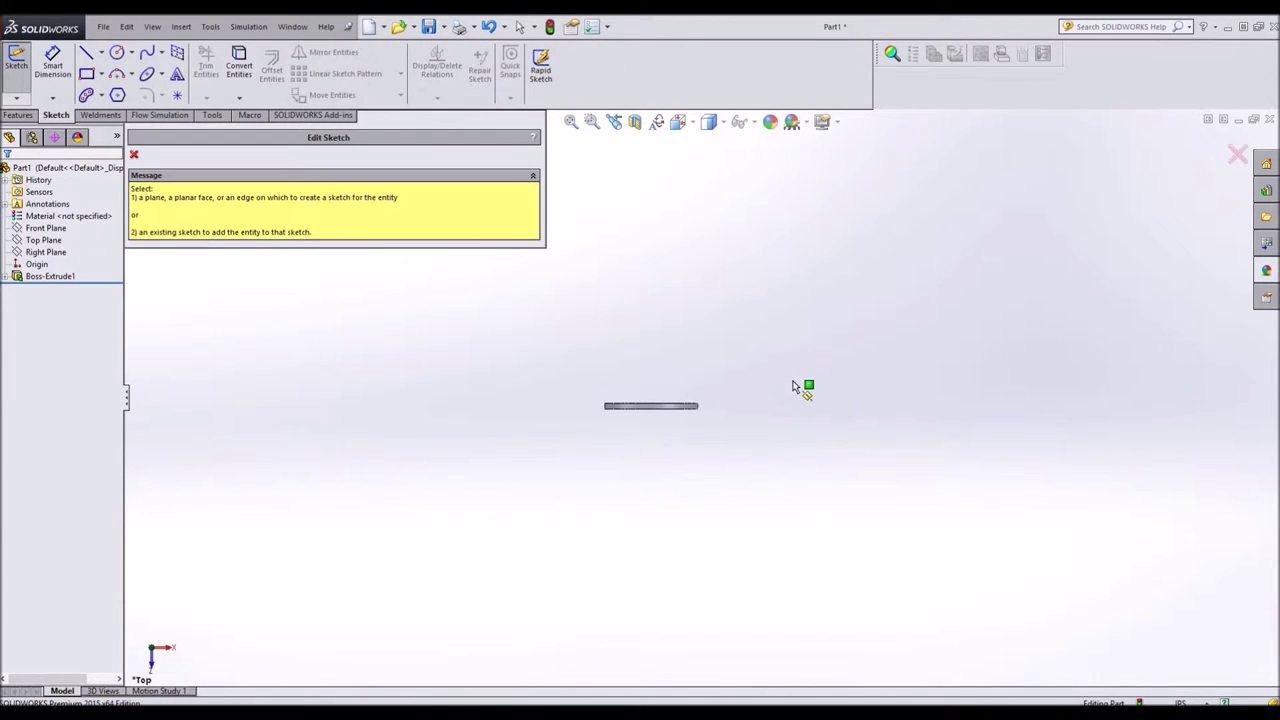
click(43, 240)
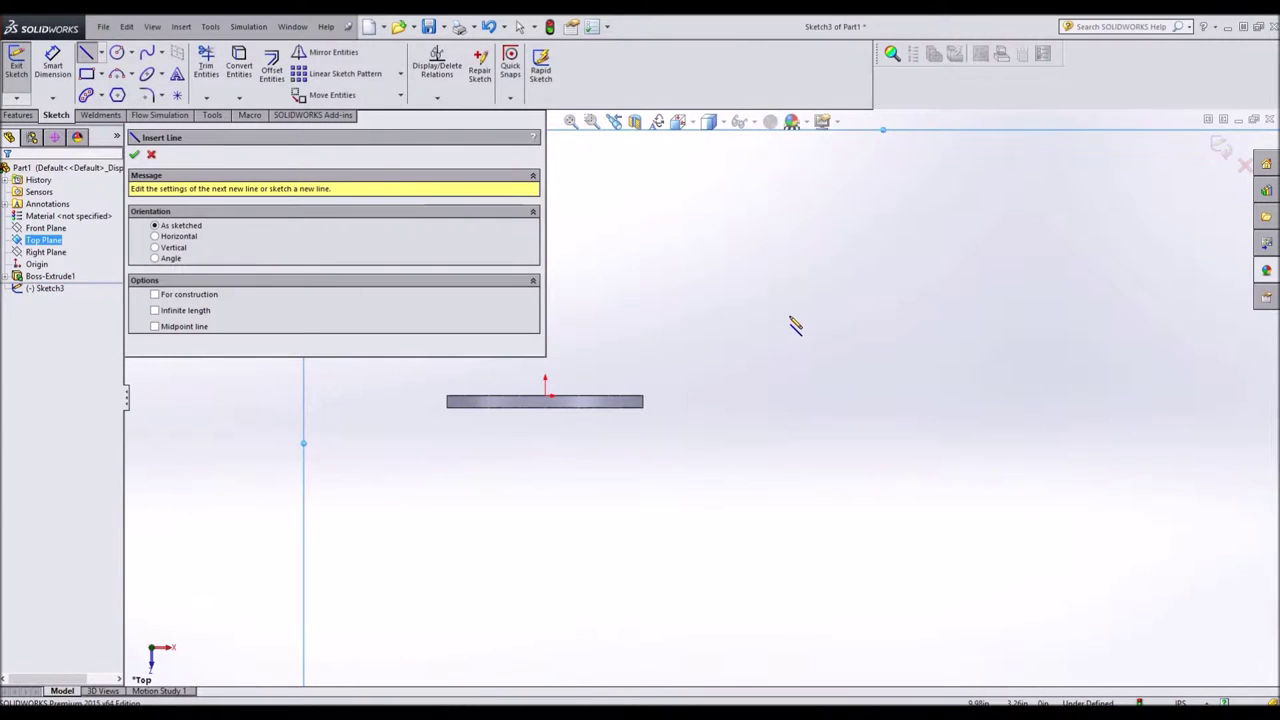
Draw a short horizontal line, two diagonals, and a short horizontal bottom line right of the disc.
click(870, 260)
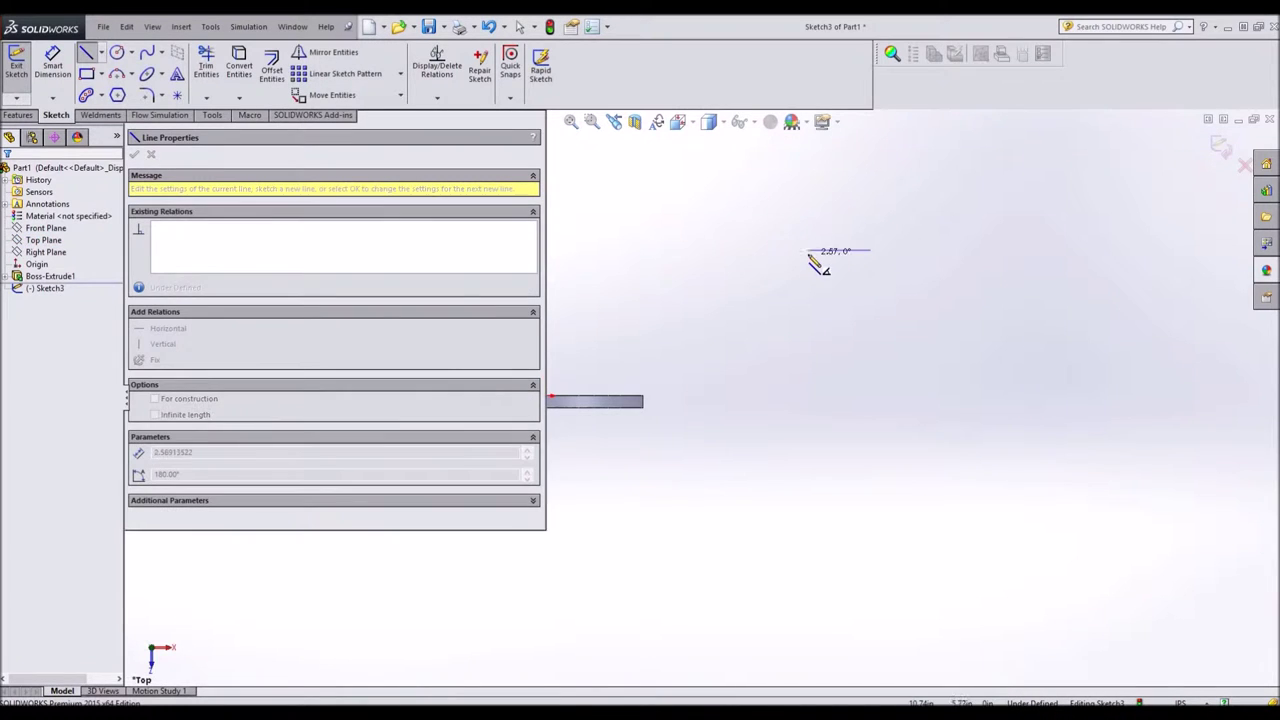
click(846, 251)
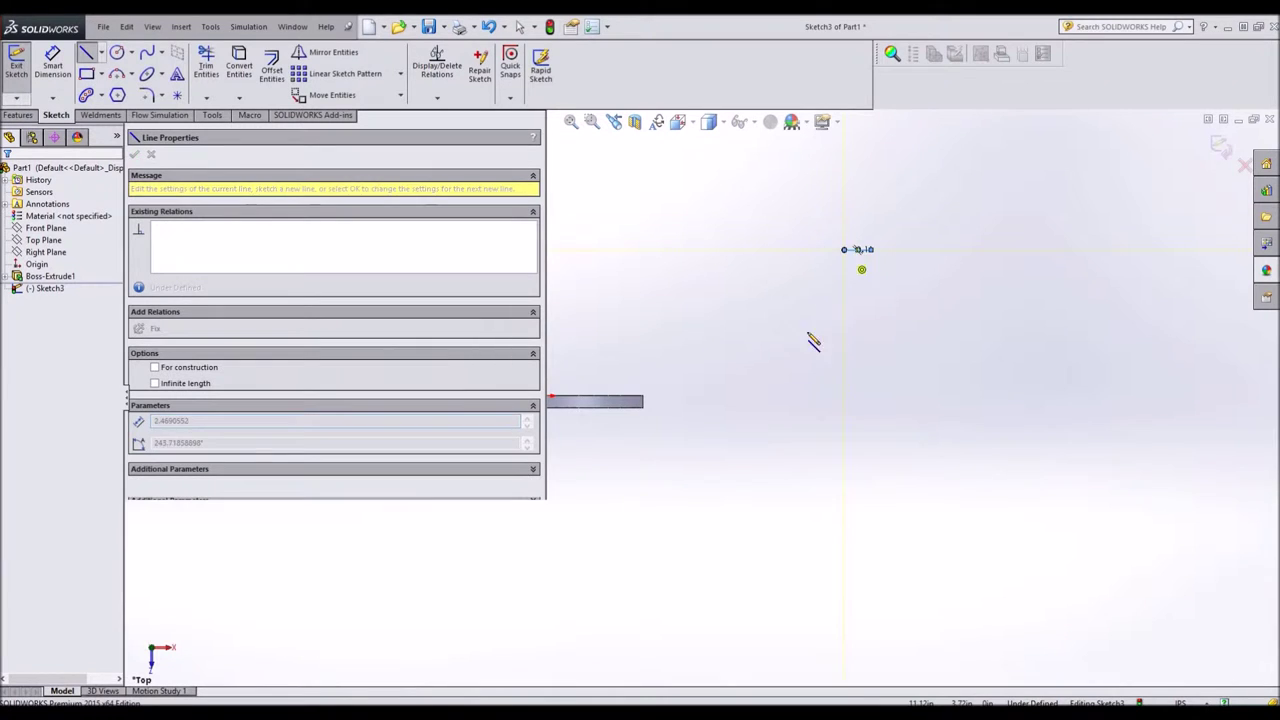
click(734, 402)
click(865, 590)
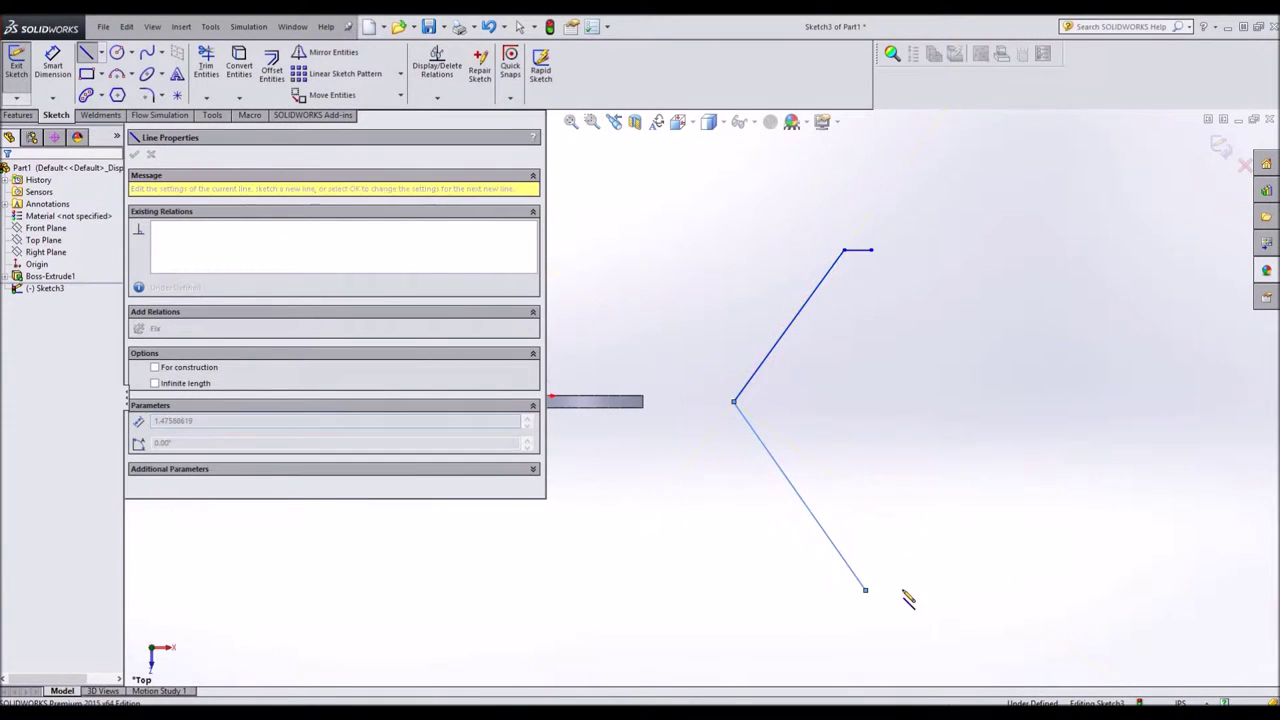
click(905, 590)
key(Escape)
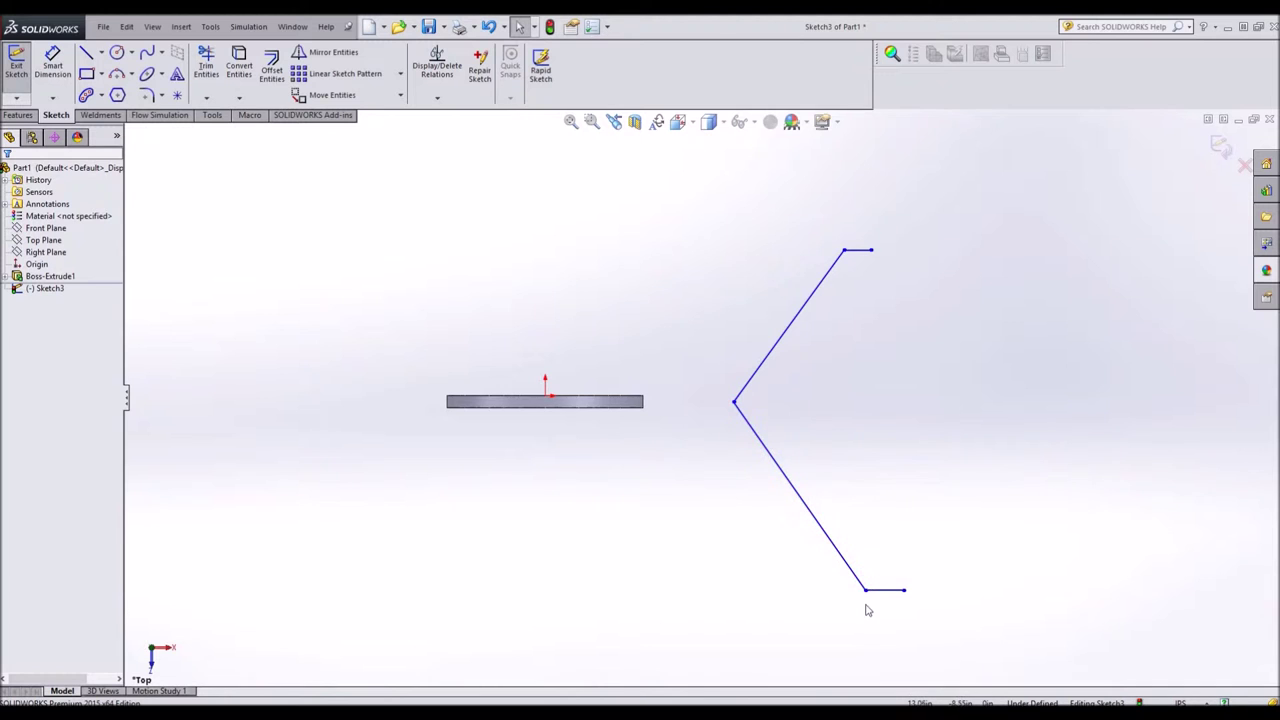
click(793, 331)
Make the two diagonal lines equal, and the two short horizontal lines equal.
ctrl+click(783, 471)
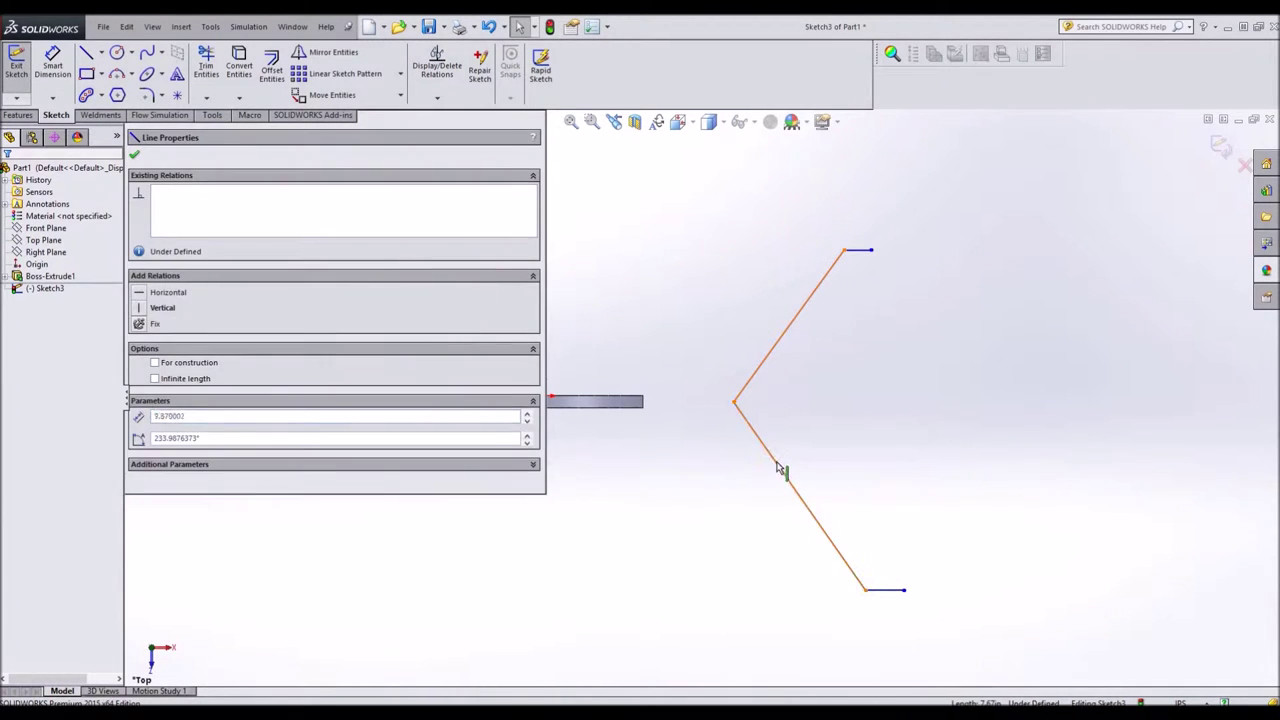
click(150, 449)
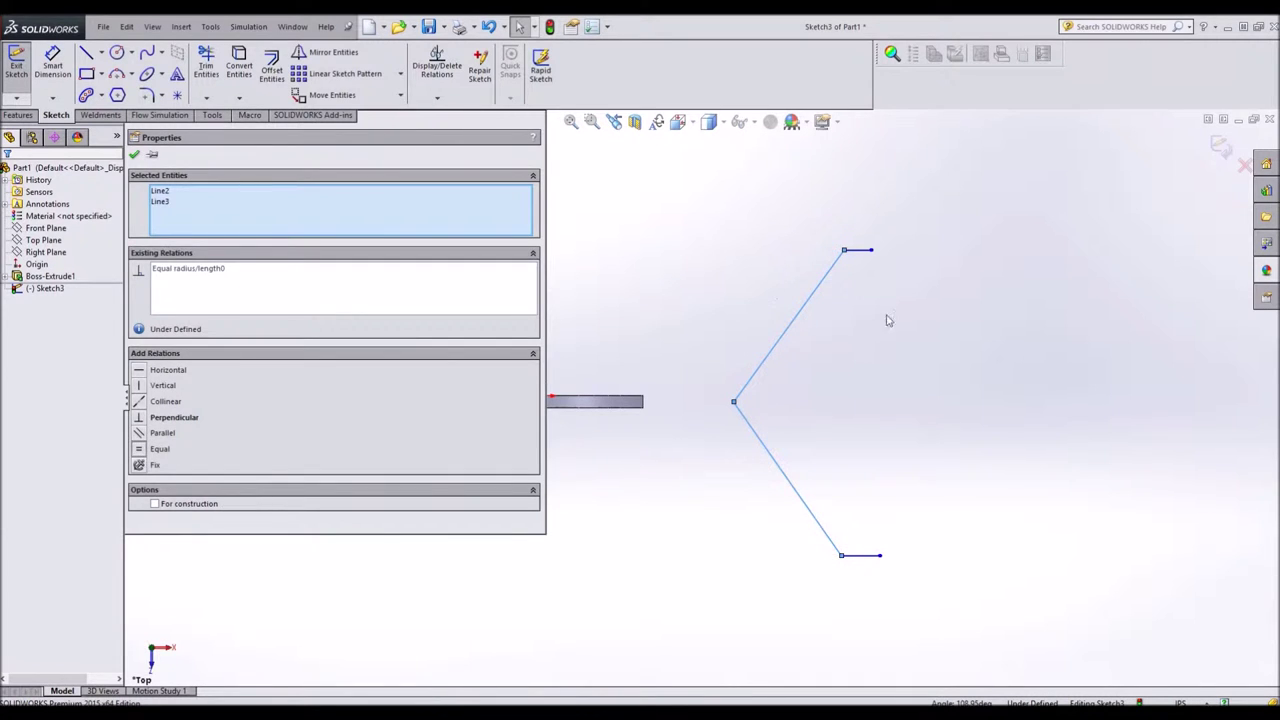
click(886, 320)
ctrl+click(858, 556)
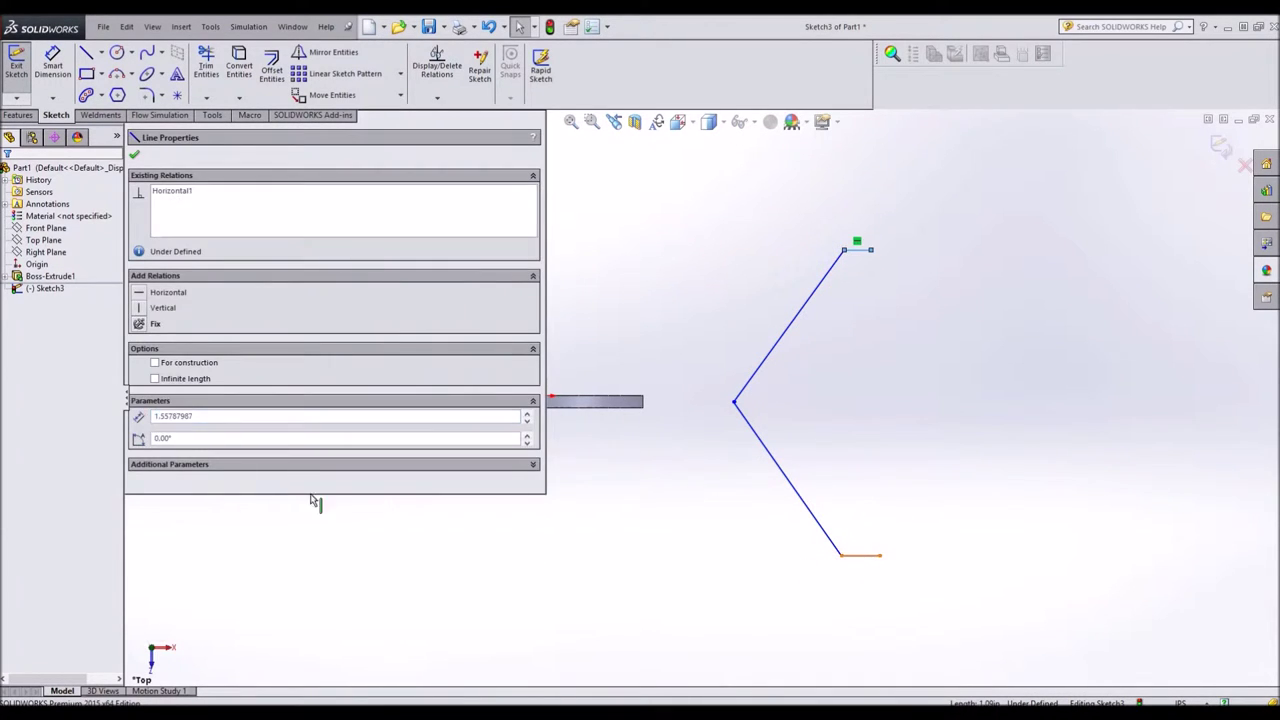
click(150, 449)
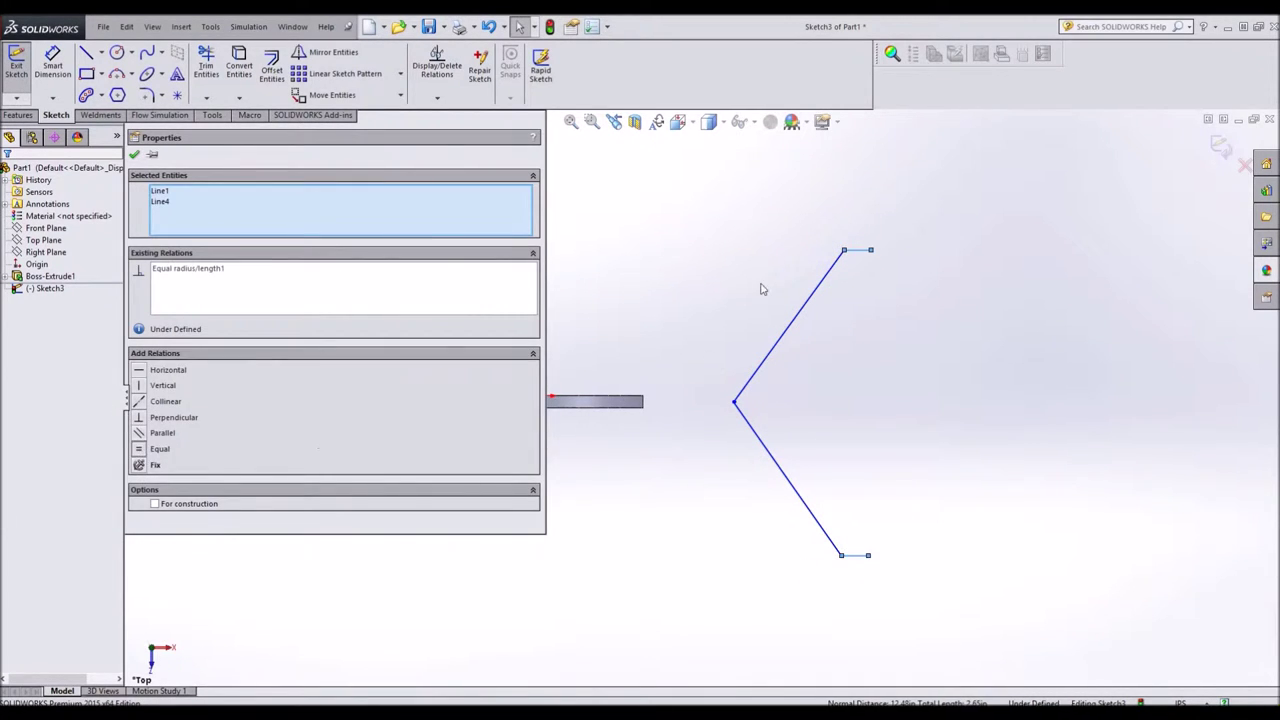
click(729, 326)
Dimension the vertical gap between the top and bottom short lines as 7.5.
click(53, 62)
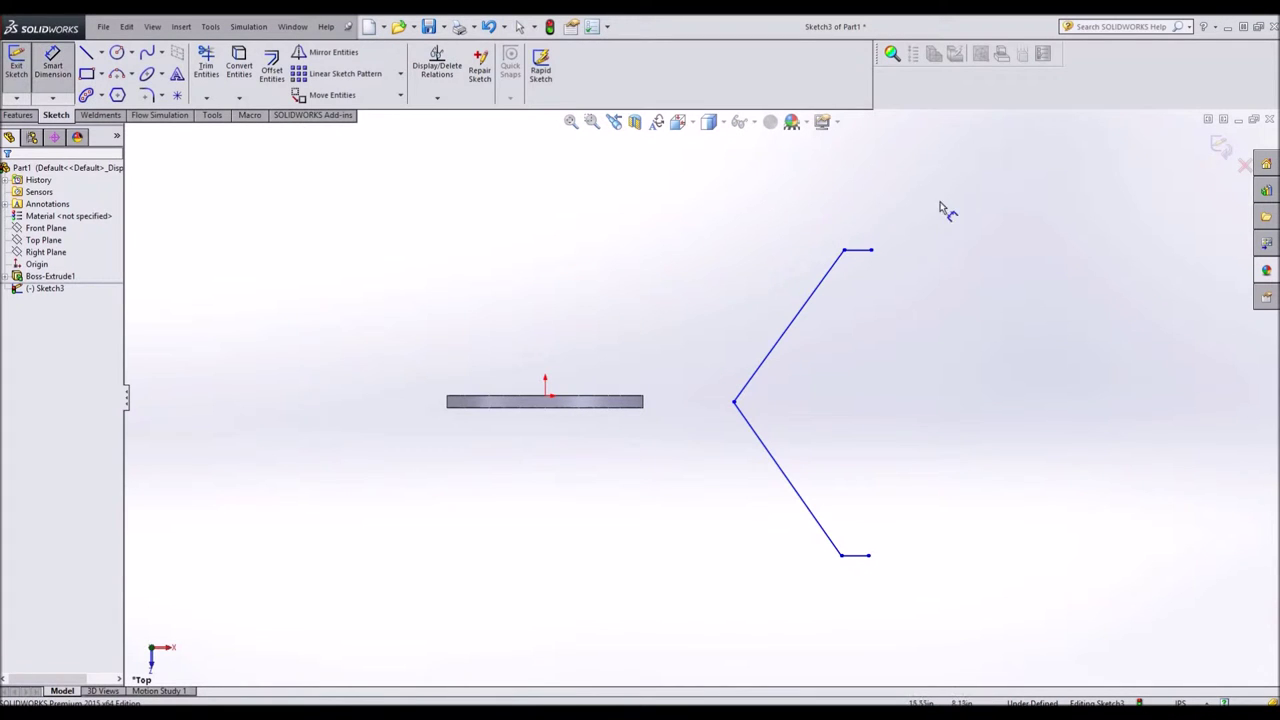
click(864, 252)
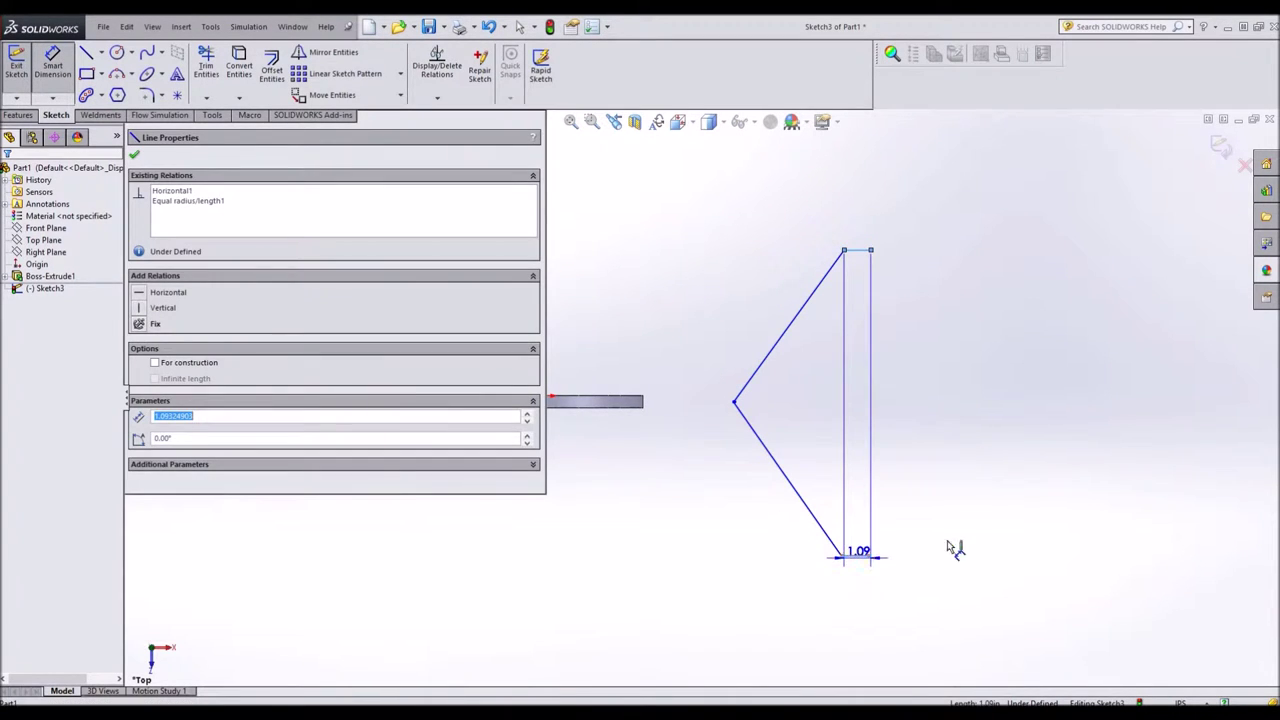
click(1023, 486)
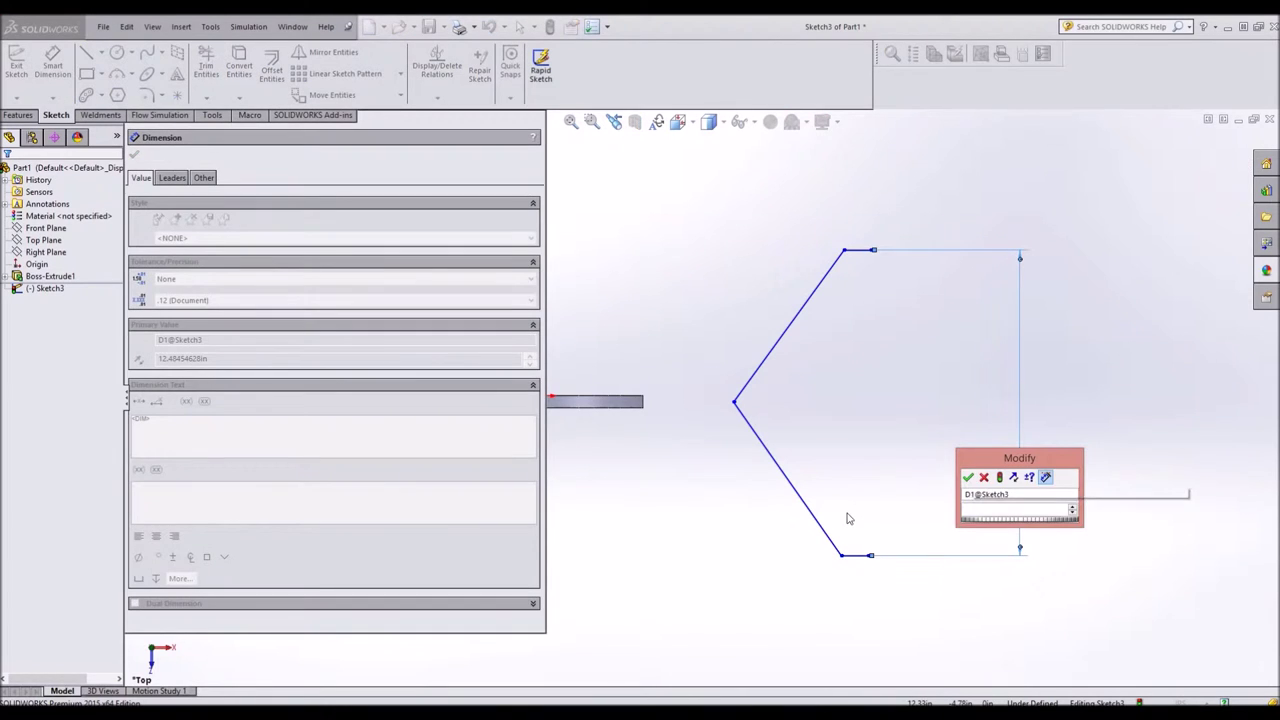
text(7.5)
key(Return)
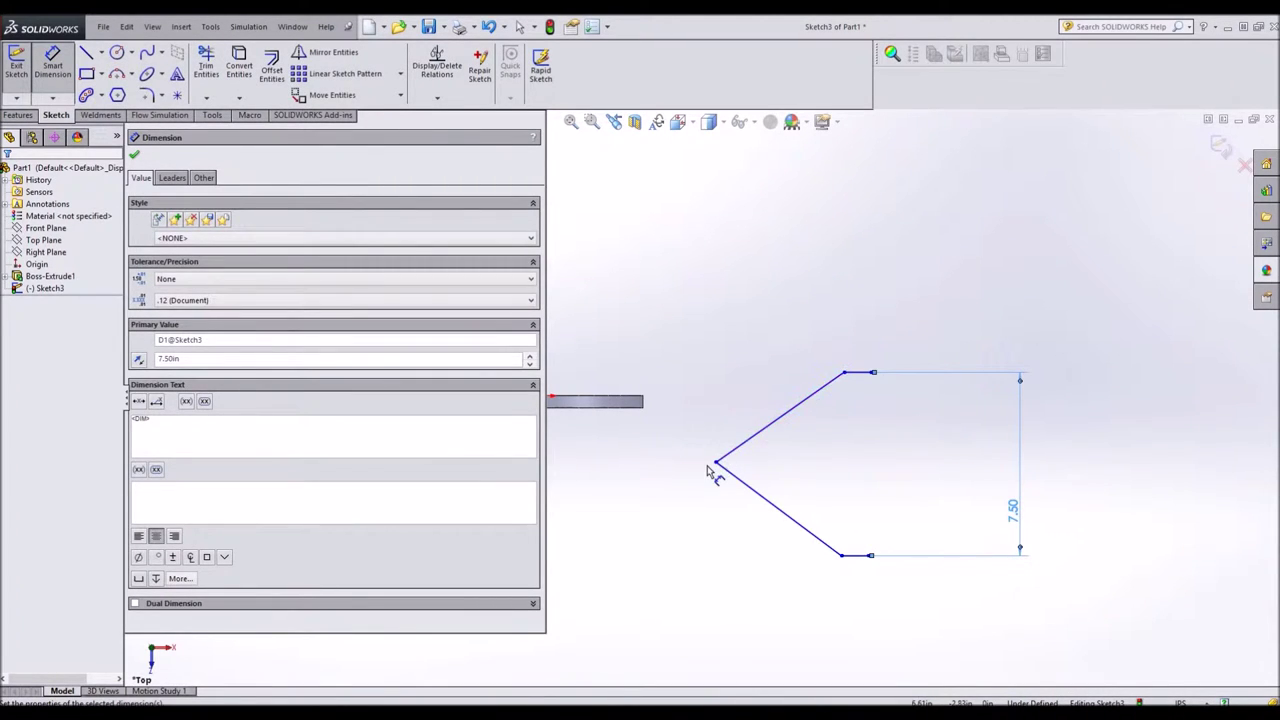
Dimension the profile's top endpoint 17 horizontally from the origin.
scroll(876, 376, down, 2)
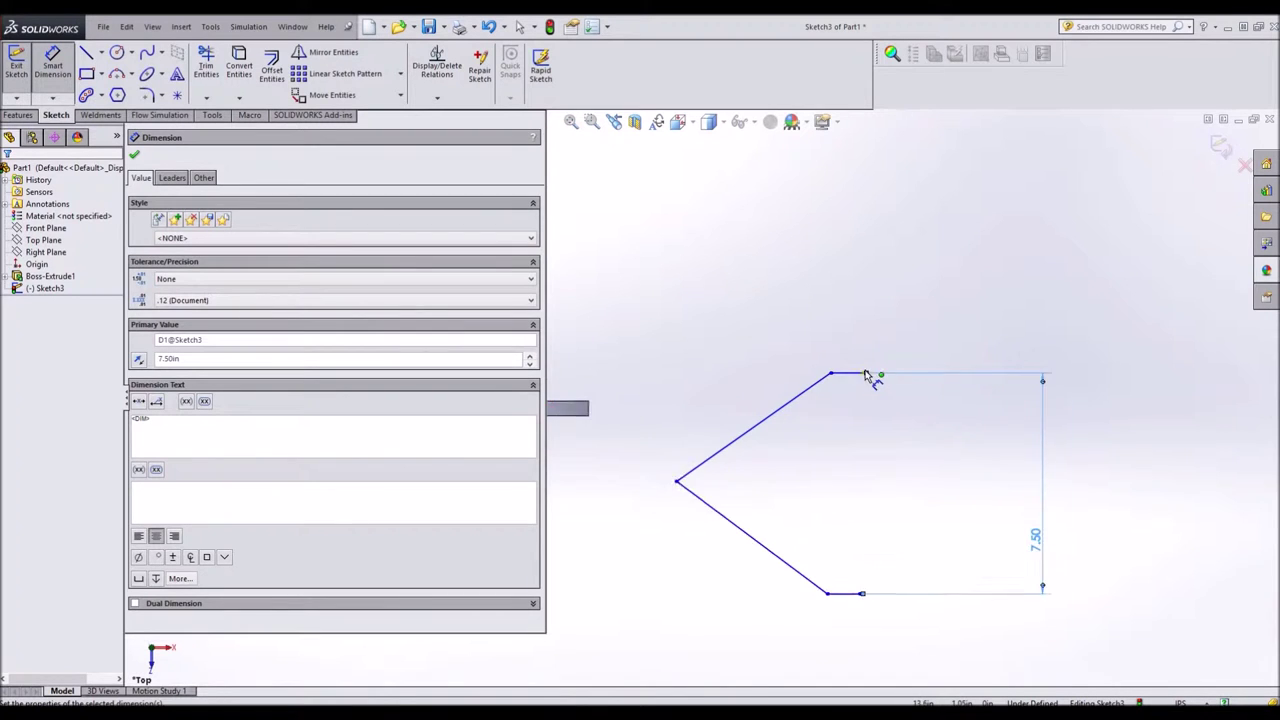
click(816, 375)
scroll(780, 306, up, 2)
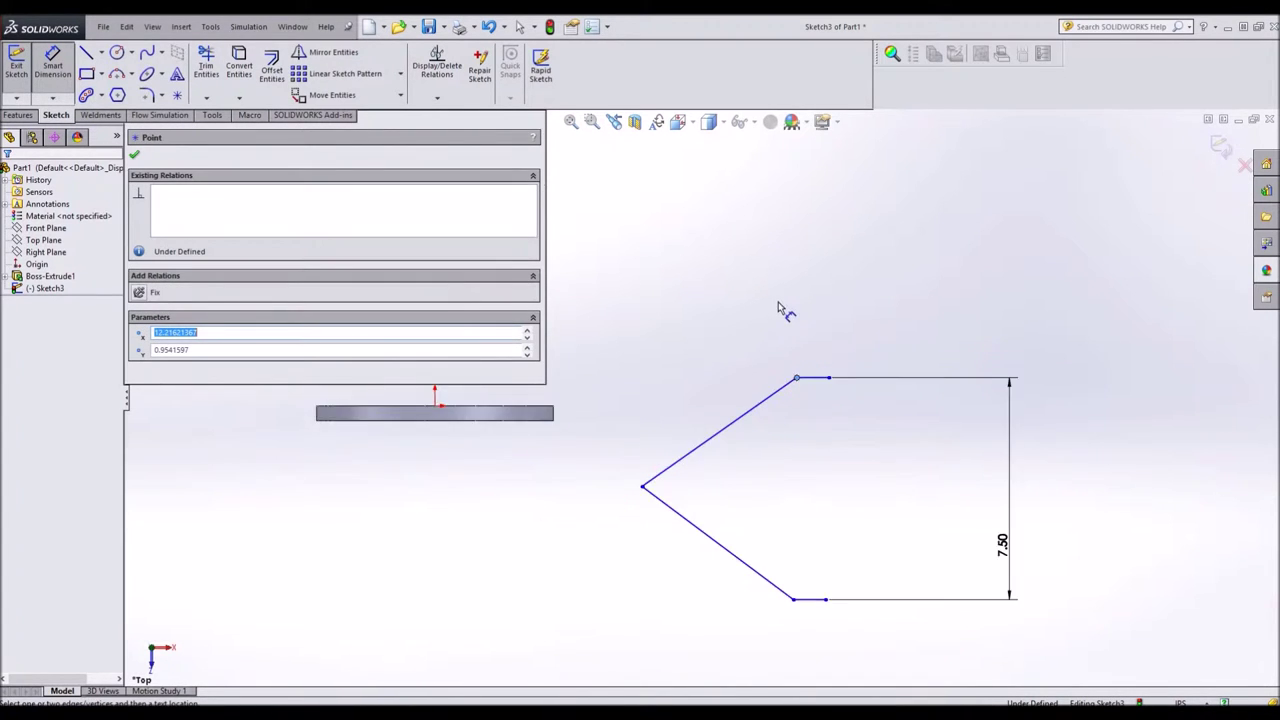
click(516, 403)
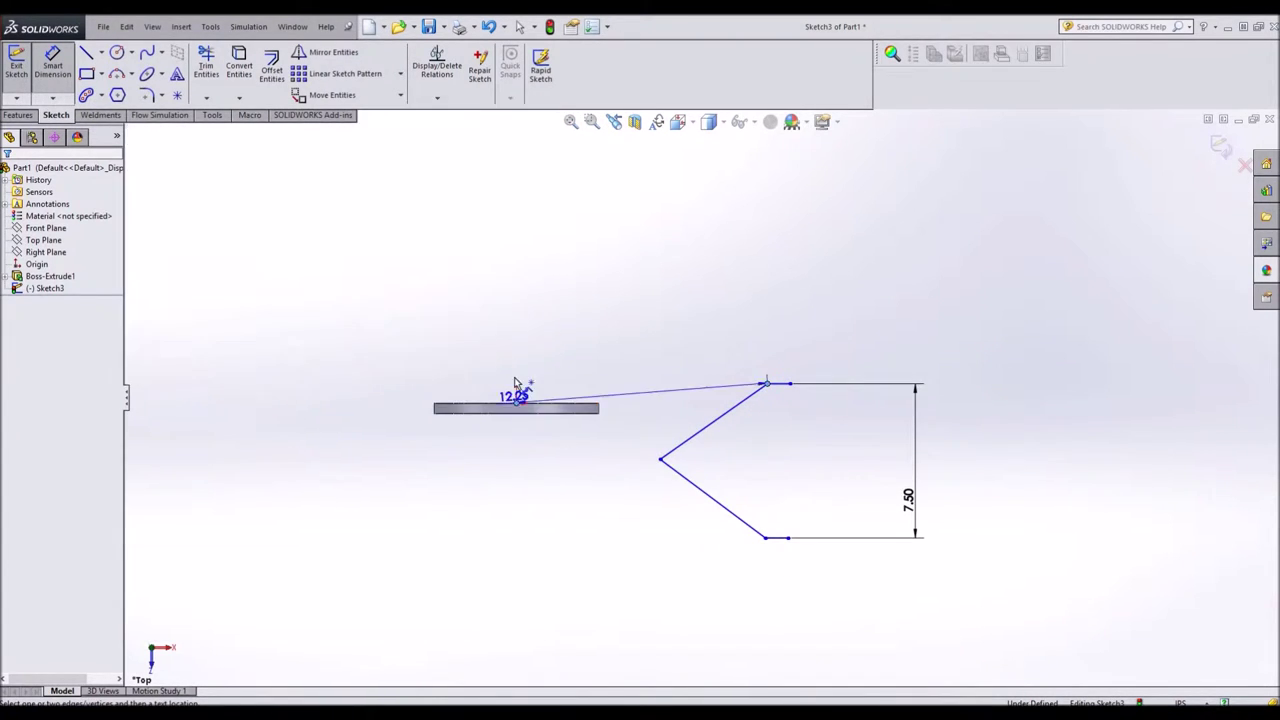
click(575, 274)
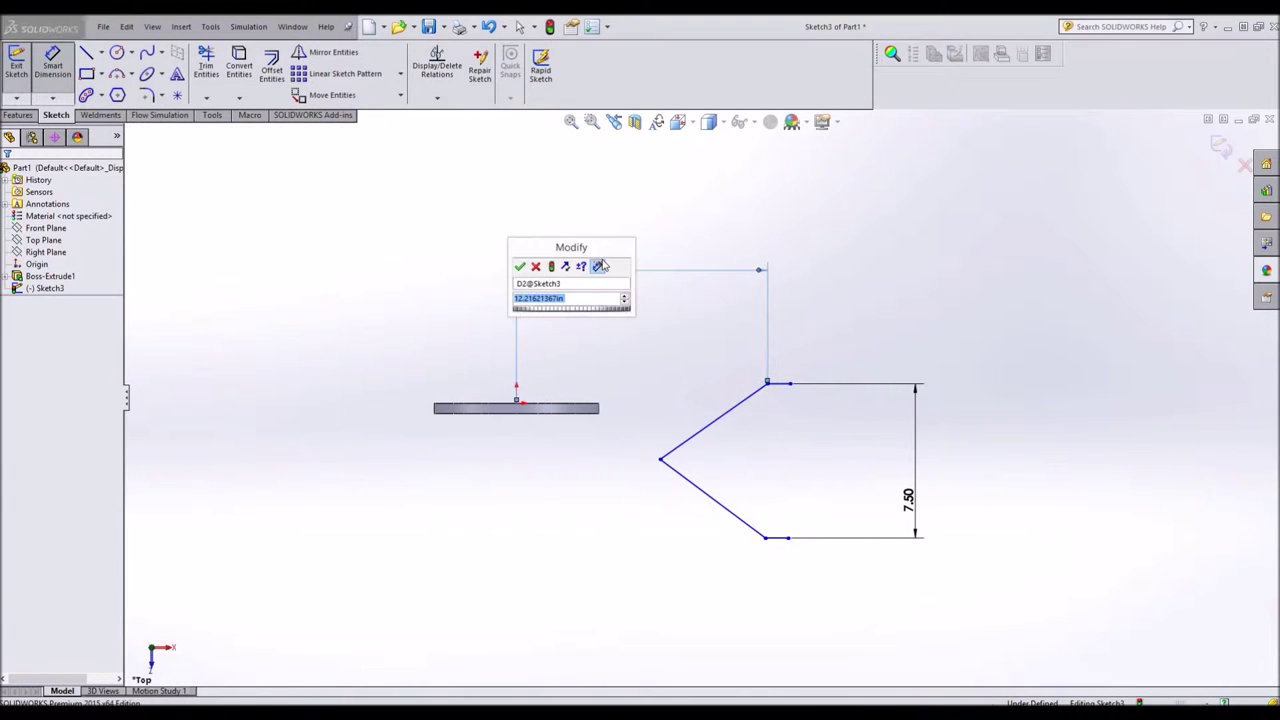
text(17)
key(Return)
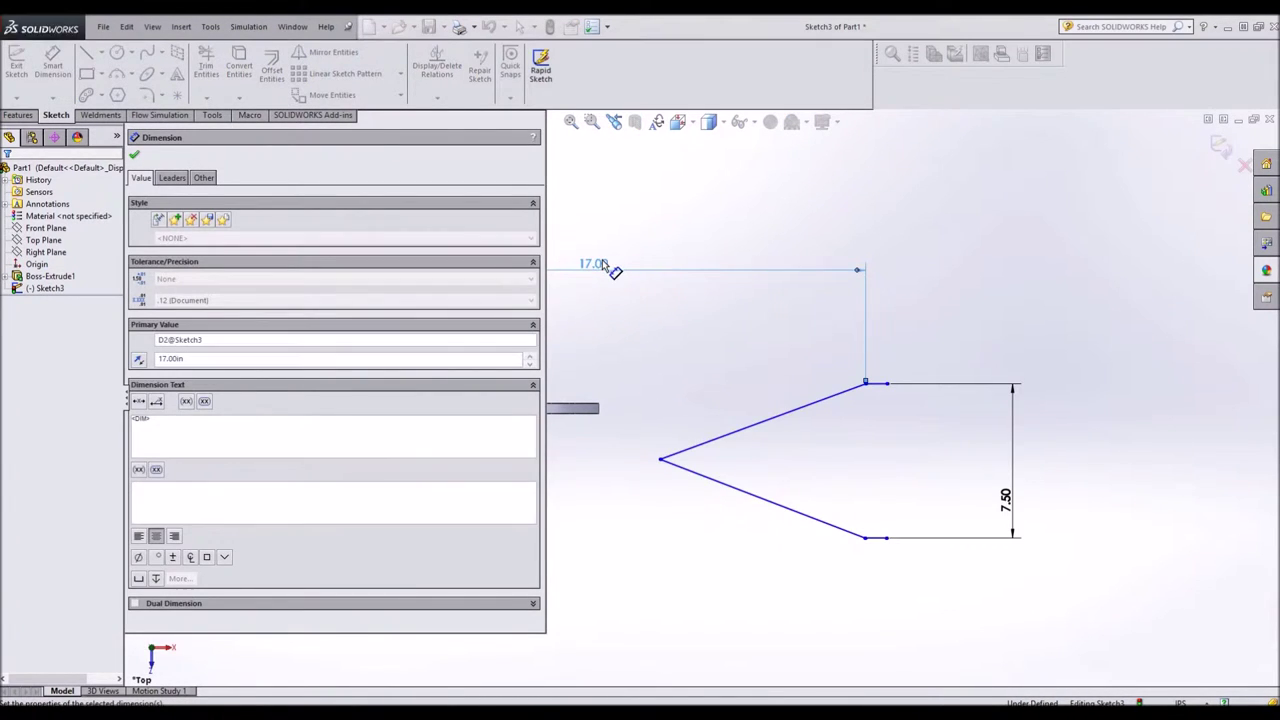
scroll(632, 403, up, 2)
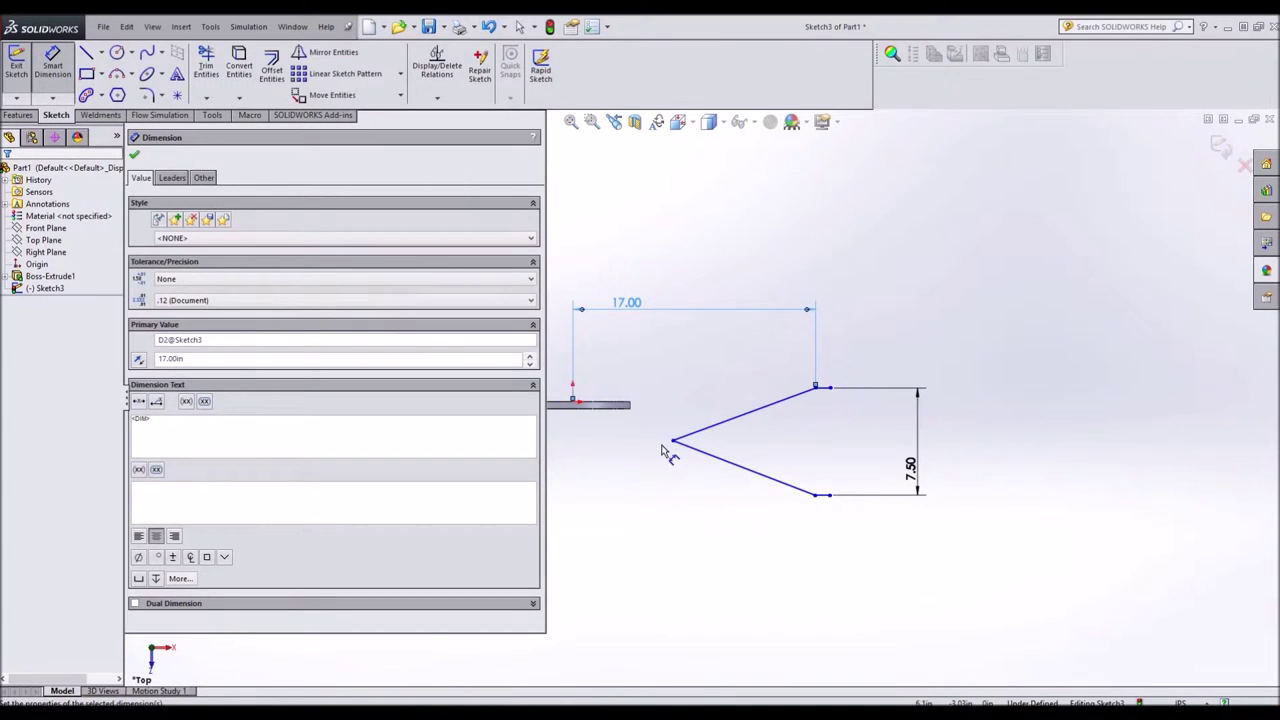
key(Escape)
key(Escape)
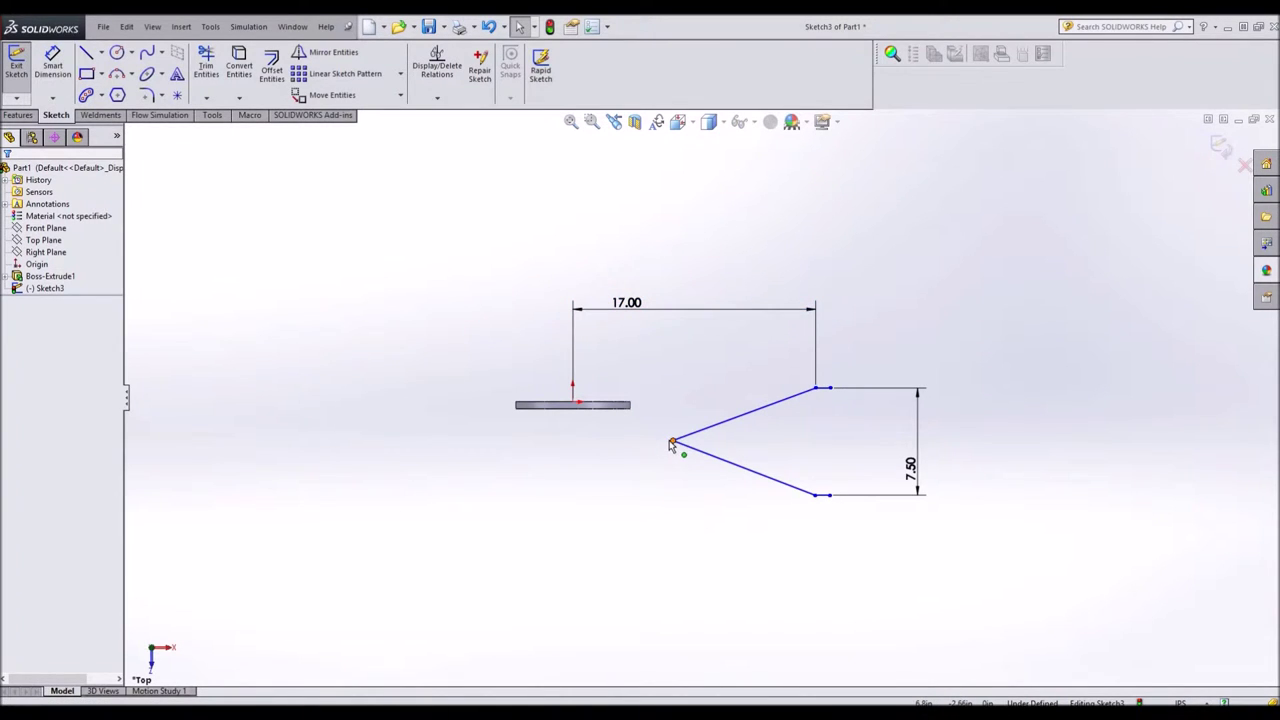
Drag the V's tip down and right to reshape the profile.
click(673, 443)
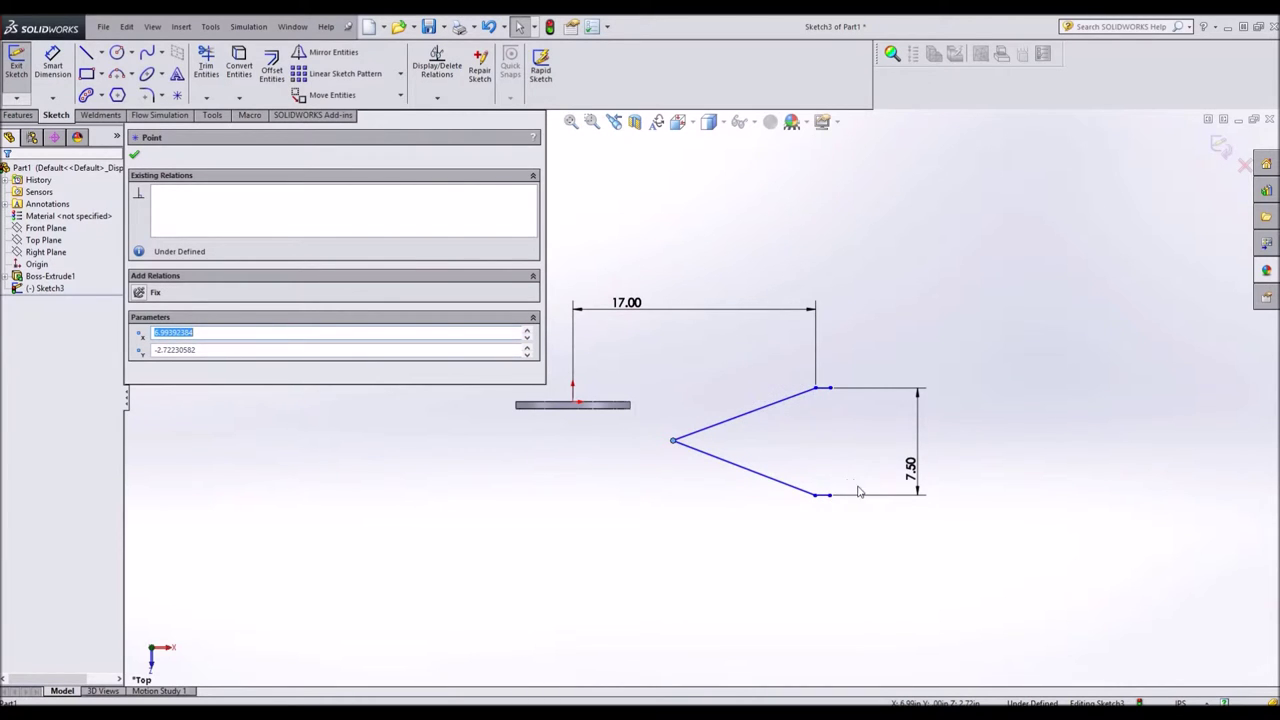
click(664, 480)
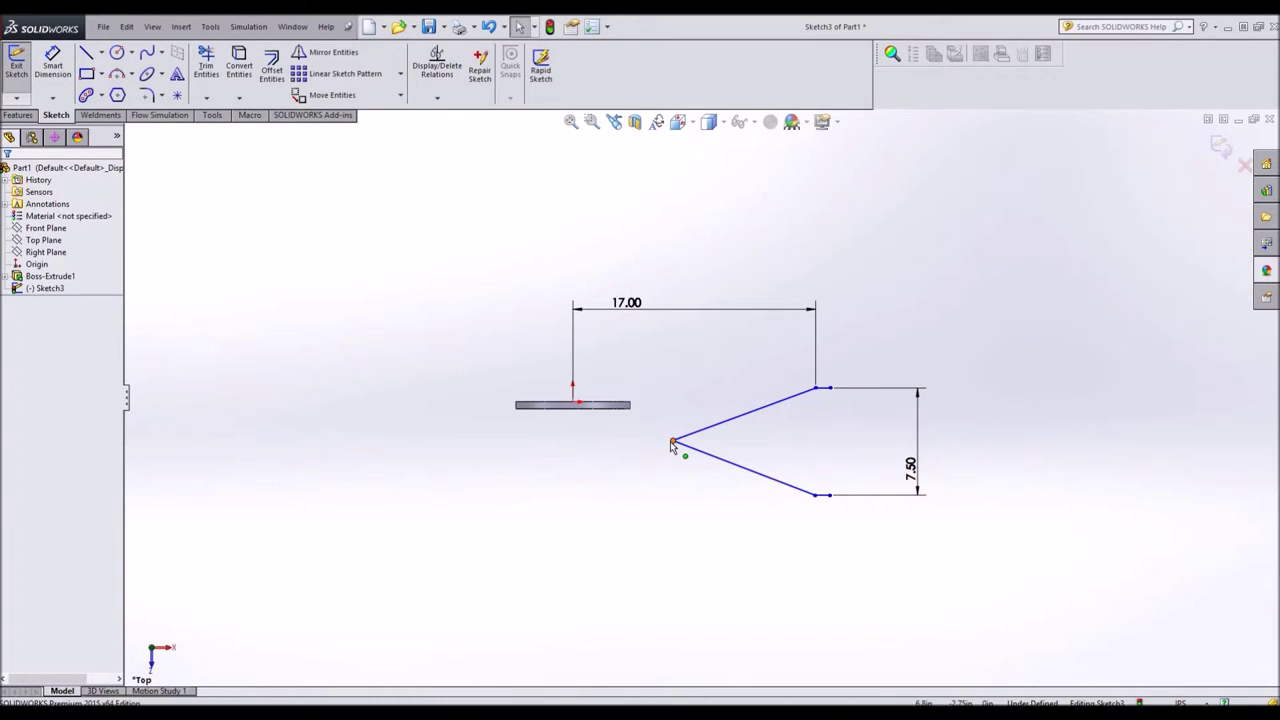
click(672, 443)
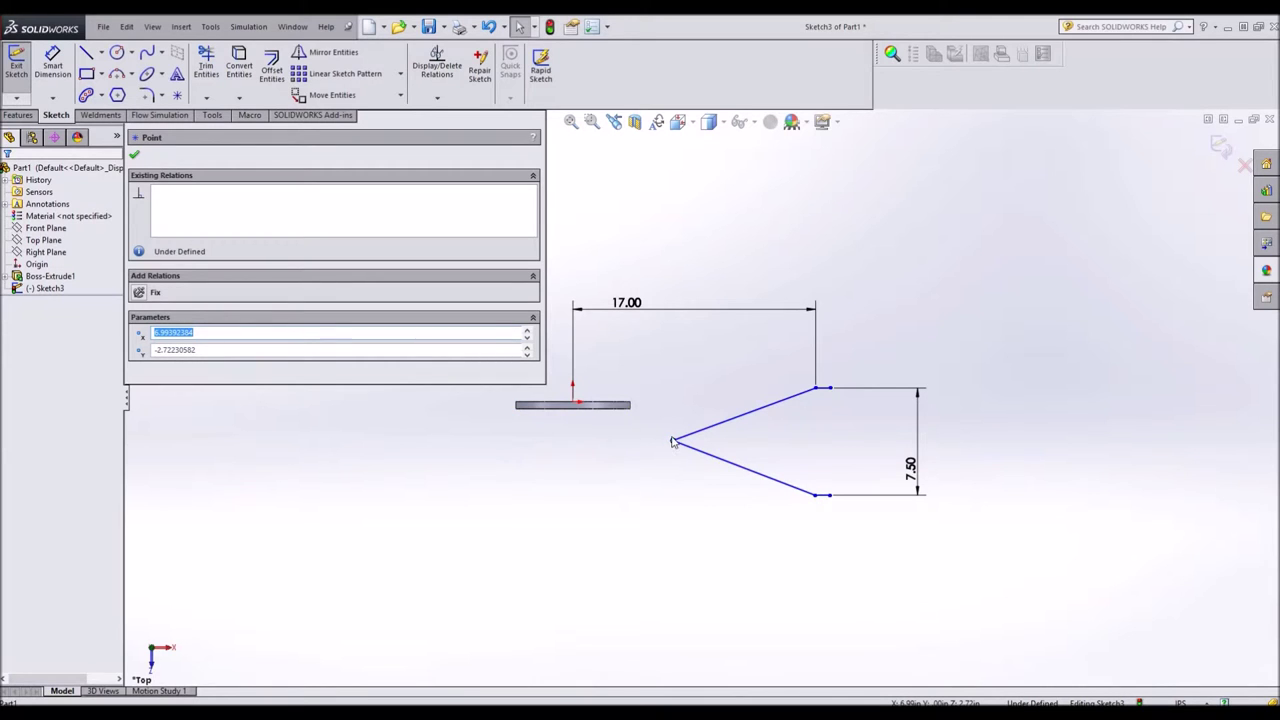
mouse_move(673, 444)
mouse_down()
mouse_move(674, 366)
mouse_move(686, 509)
mouse_move(692, 387)
mouse_move(700, 457)
mouse_move(814, 531)
mouse_move(818, 513)
mouse_up()
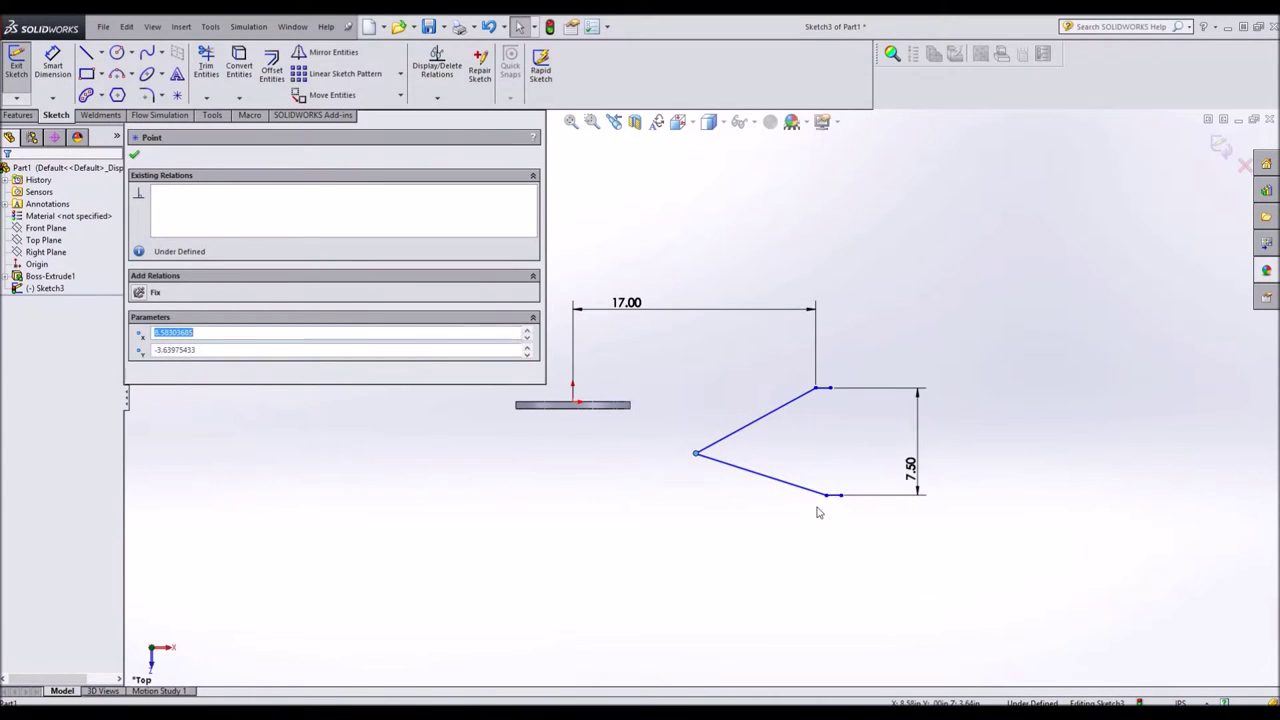
Add a Vertical relation between the V's two open endpoints.
click(826, 497)
ctrl+click(815, 389)
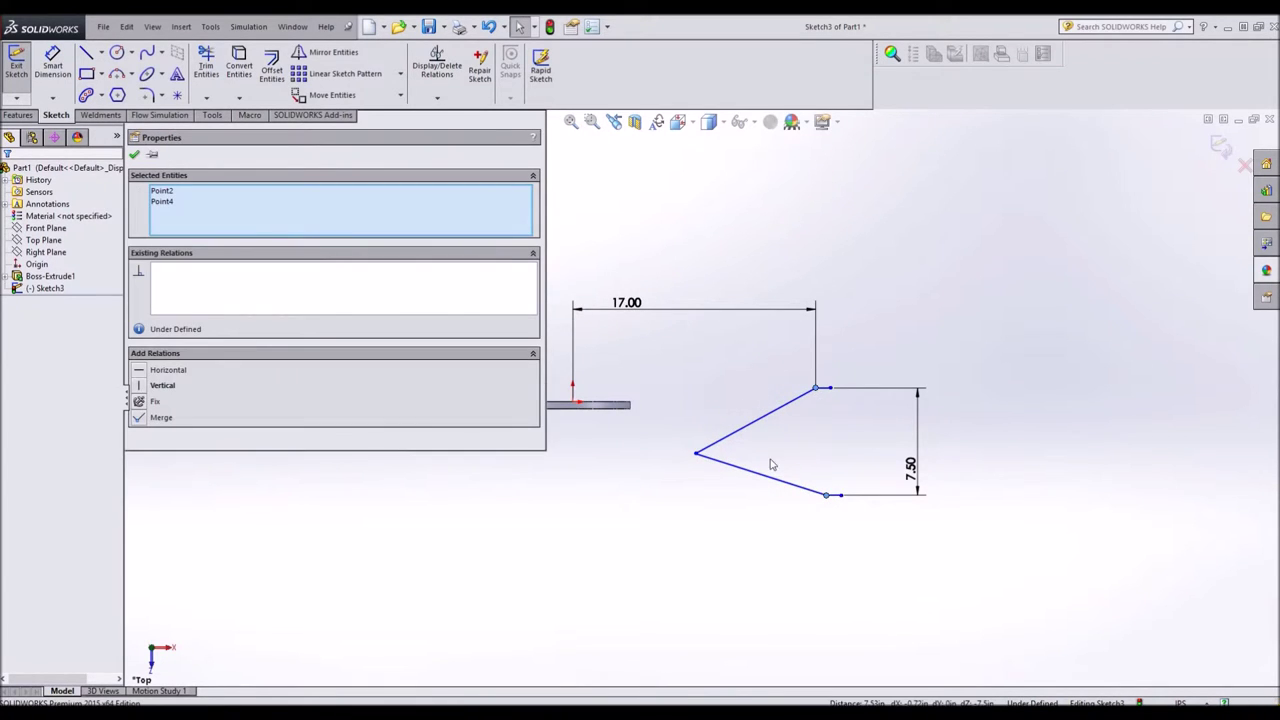
click(143, 390)
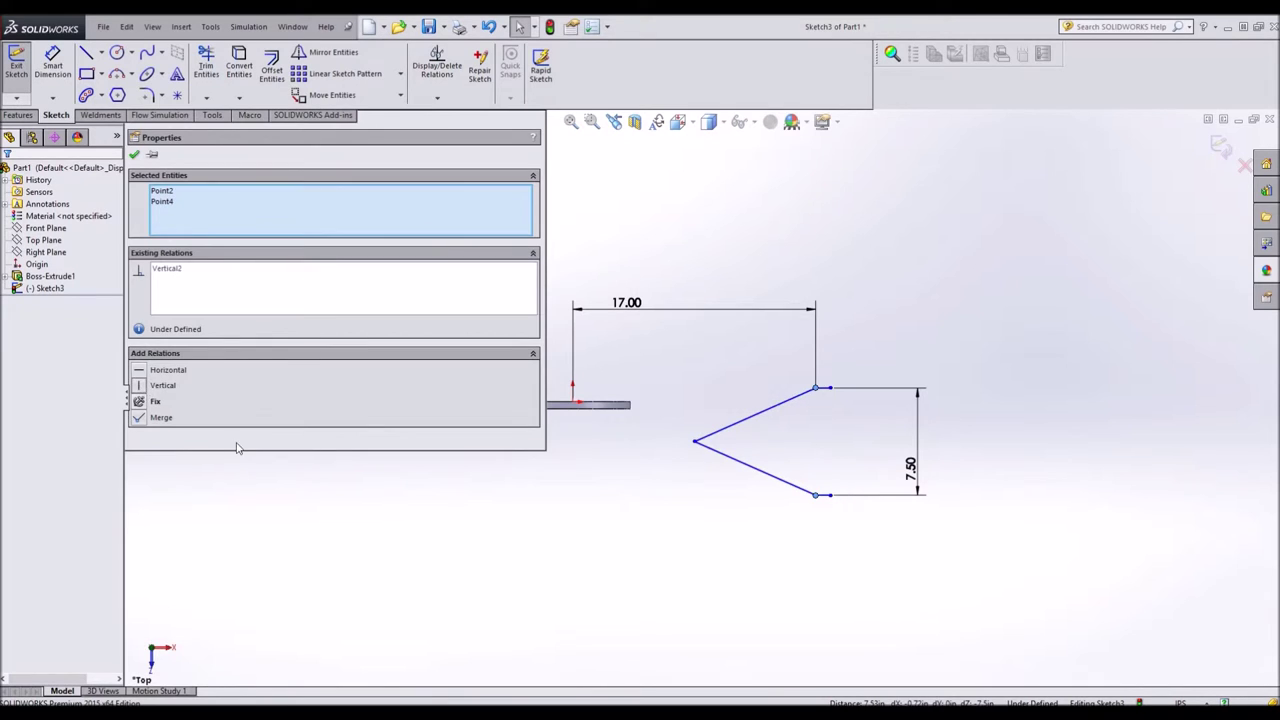
click(851, 580)
mouse_move(816, 500)
mouse_down()
mouse_move(808, 429)
mouse_move(811, 531)
mouse_move(792, 432)
mouse_move(791, 491)
mouse_up()
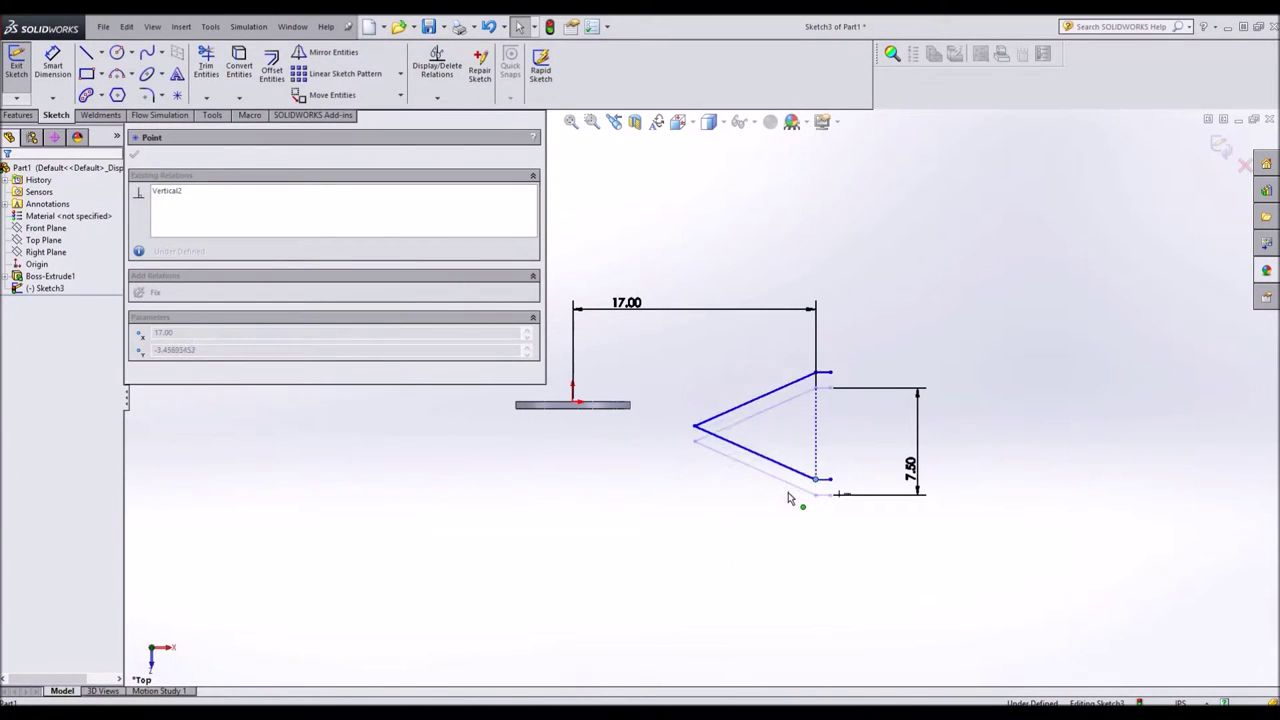
key(Escape)
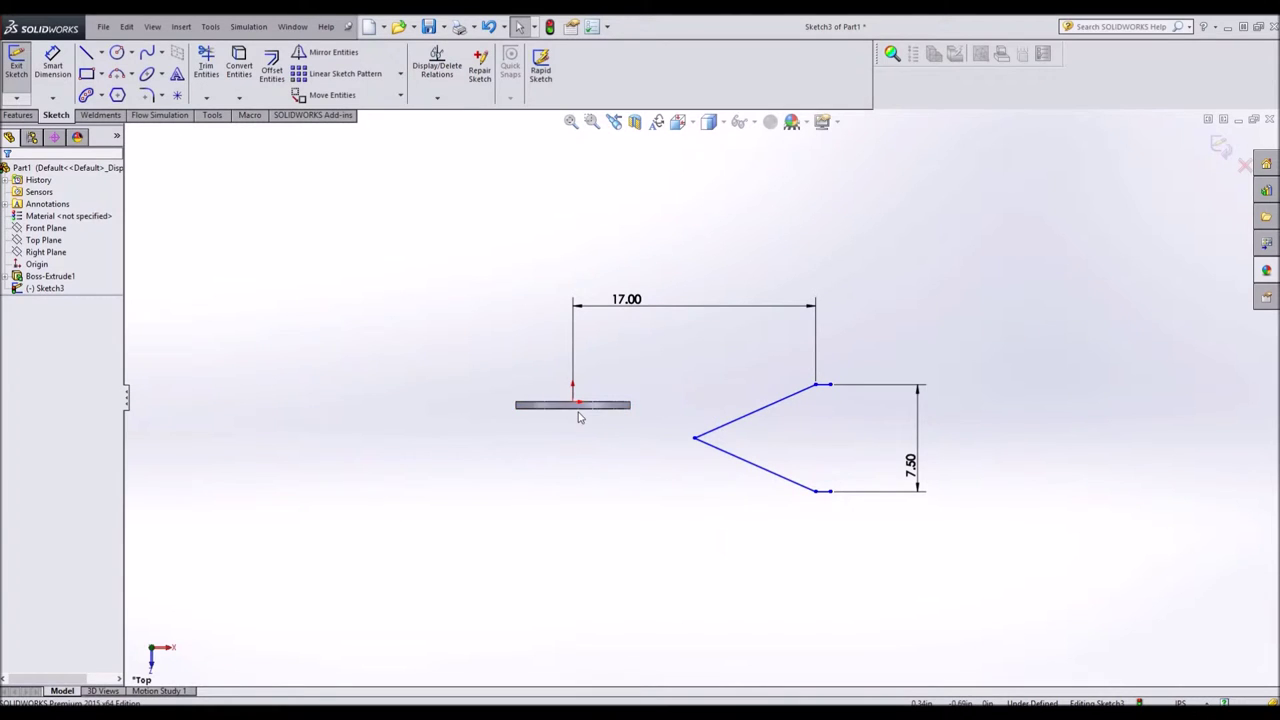
Make the V's tip coincident with the plate's edge line, then pull it right.
click(580, 408)
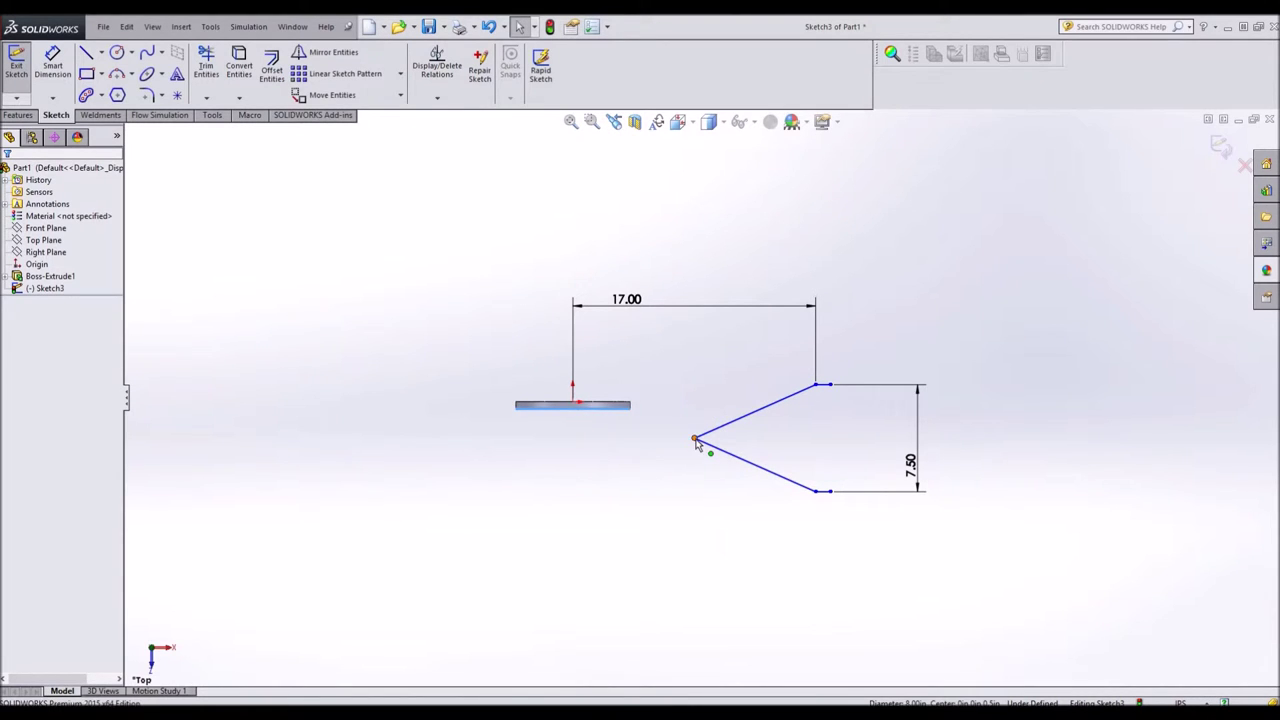
ctrl+click(696, 440)
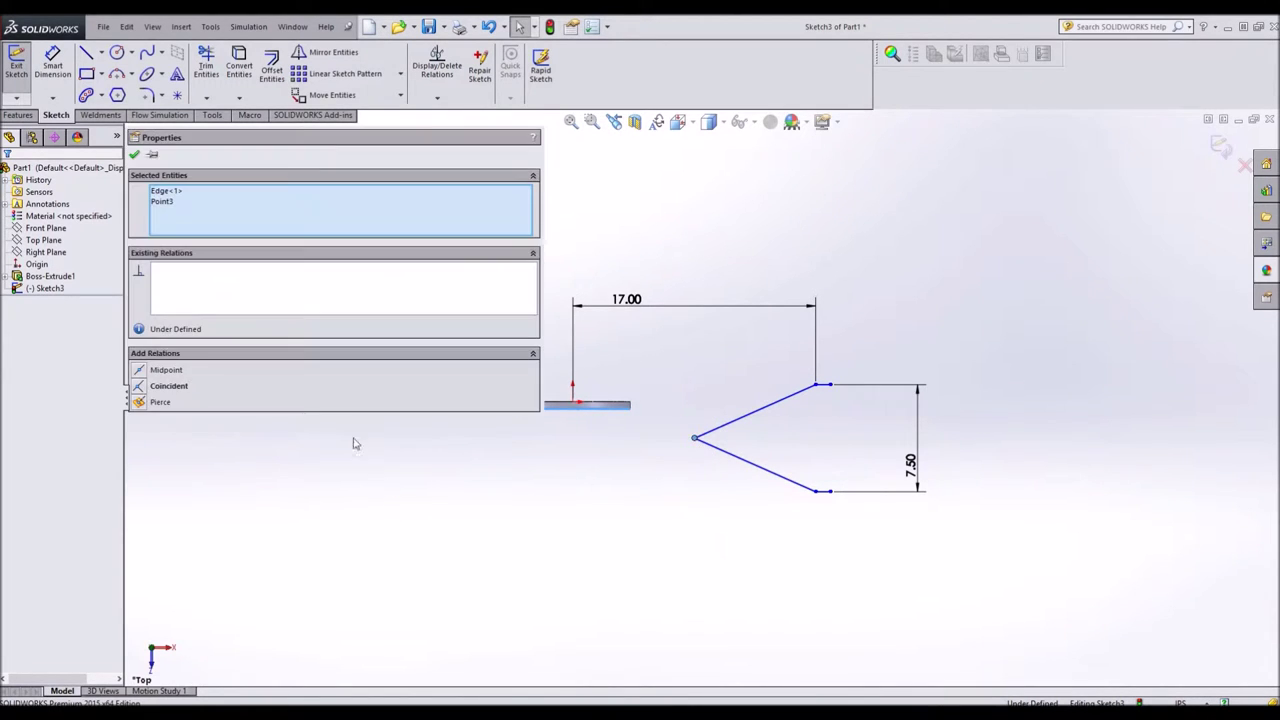
click(140, 389)
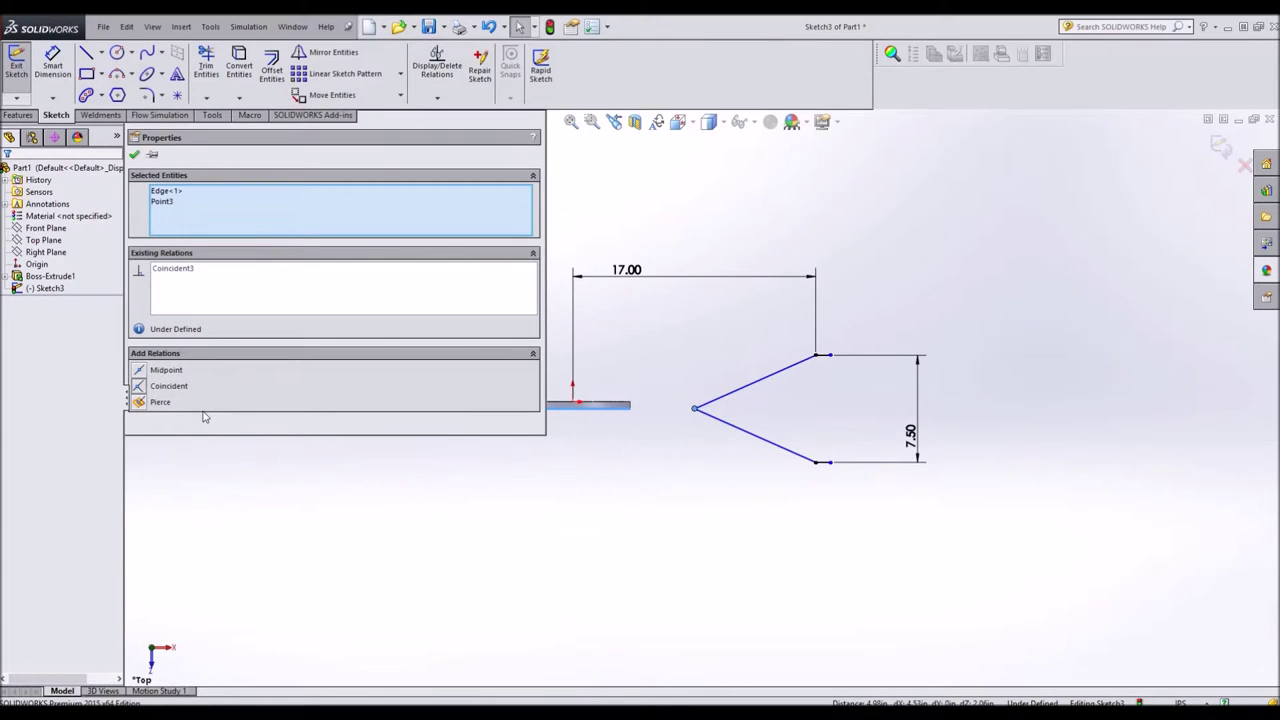
click(678, 489)
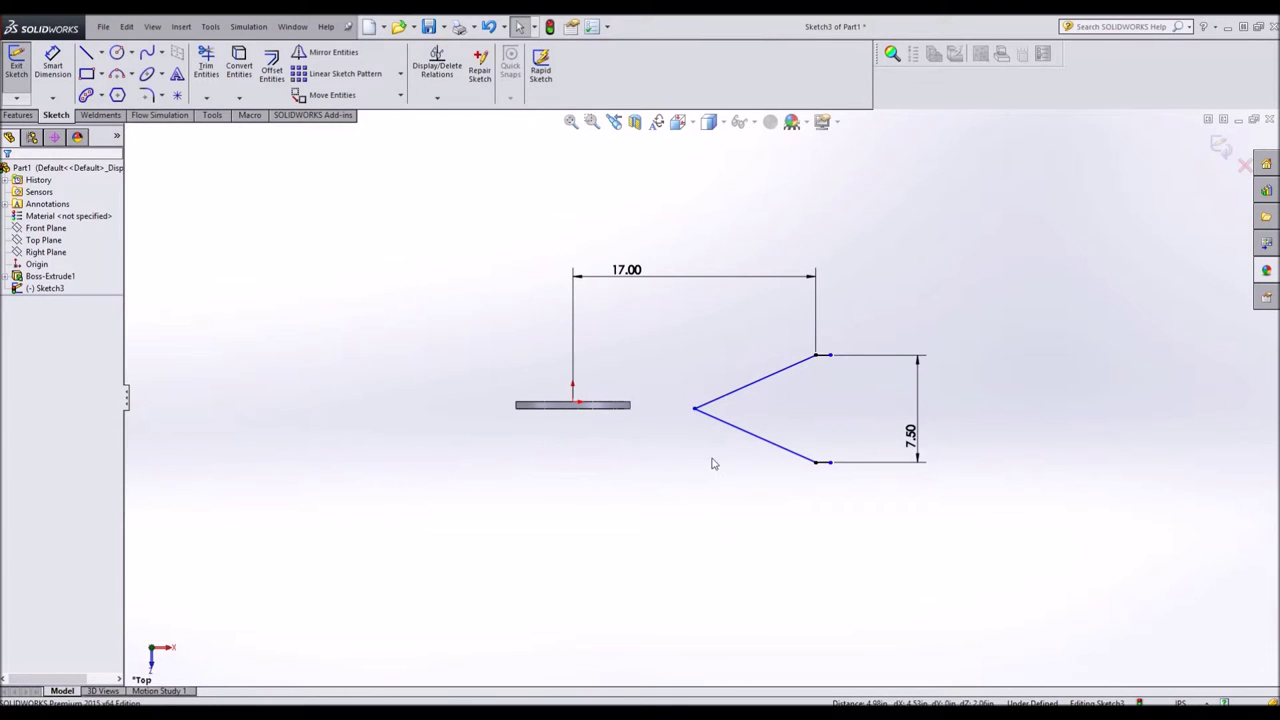
drag(696, 413, 805, 412)
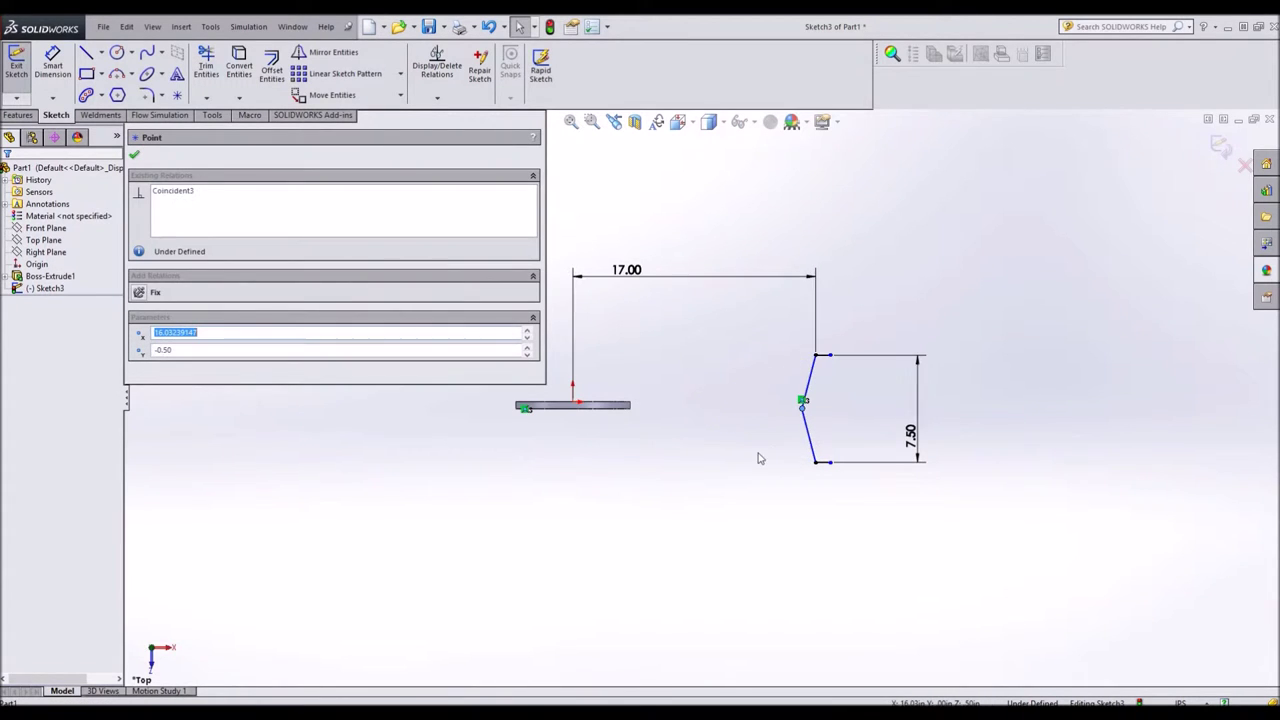
Set the angle between the lower slanted line and the bottom line to 100°.
click(53, 65)
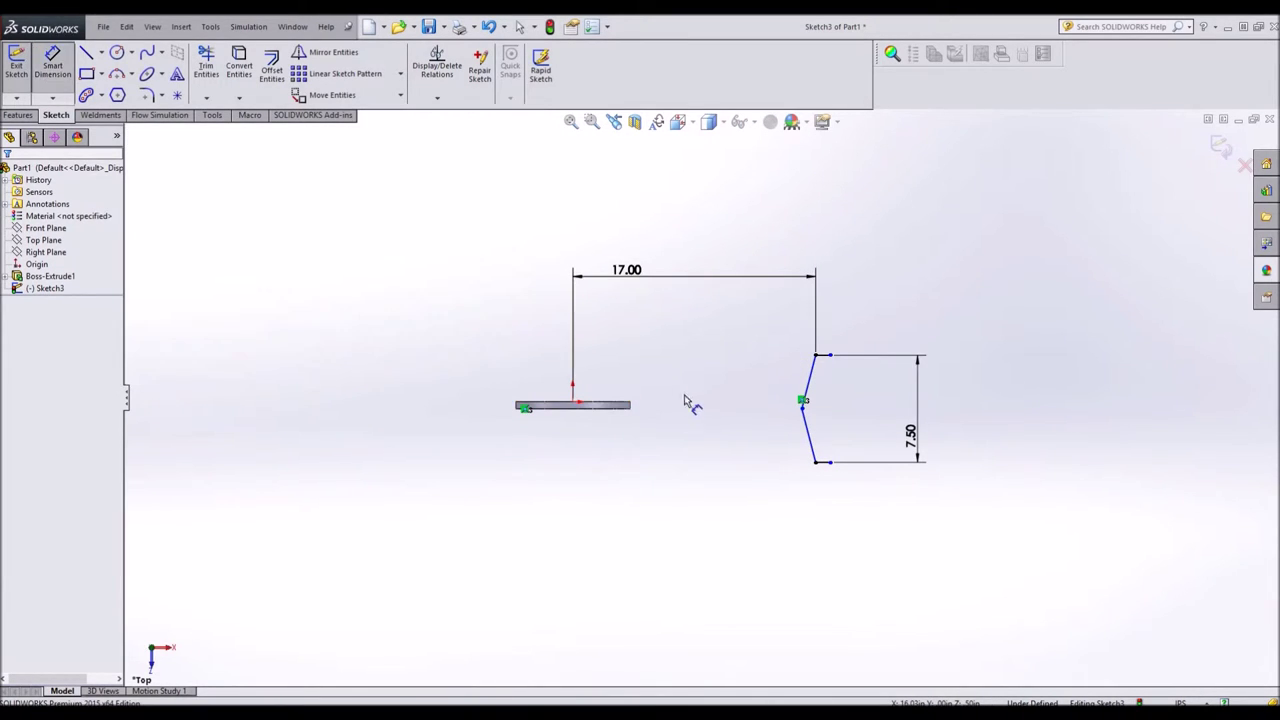
click(806, 441)
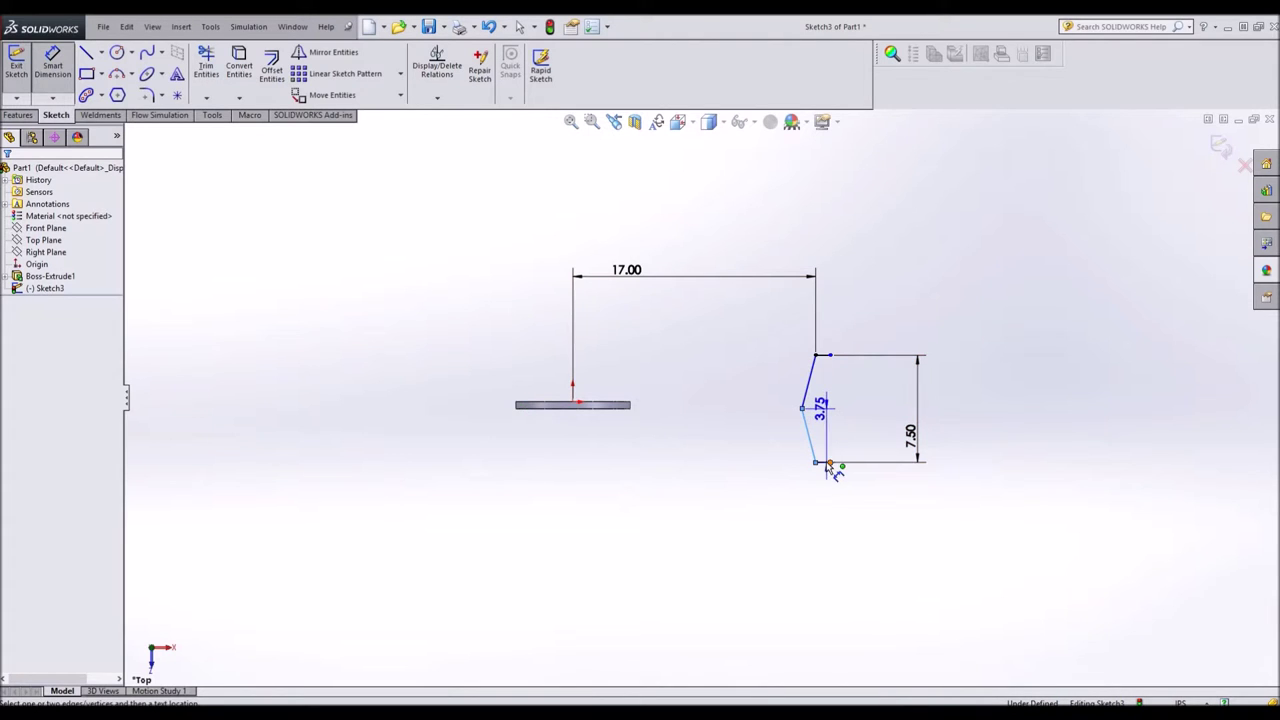
click(826, 462)
click(836, 432)
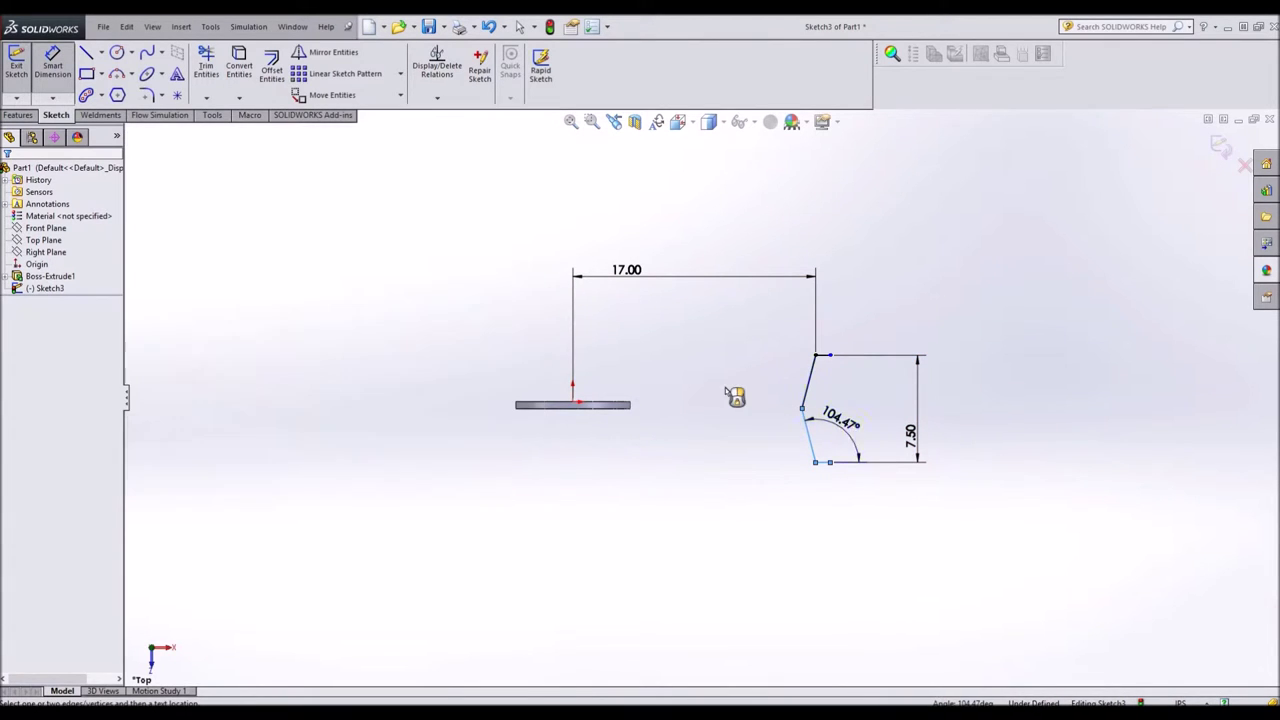
text(100)
key(Return)
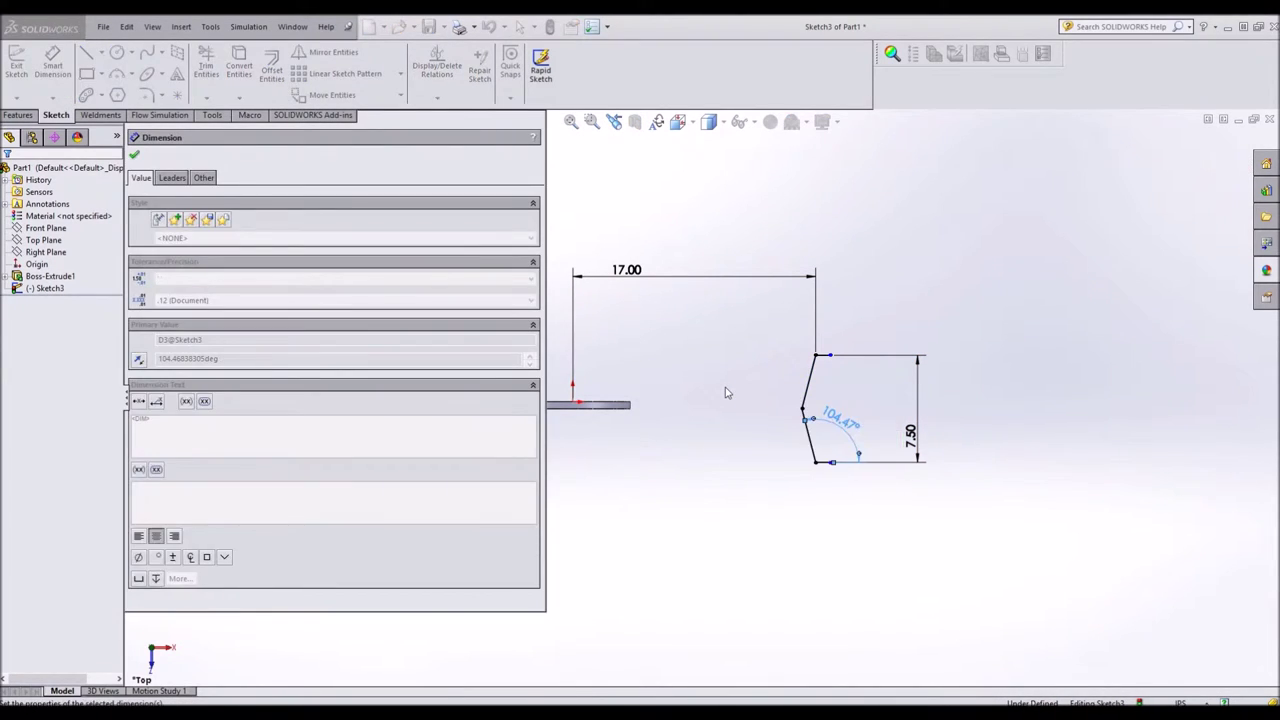
key(Escape)
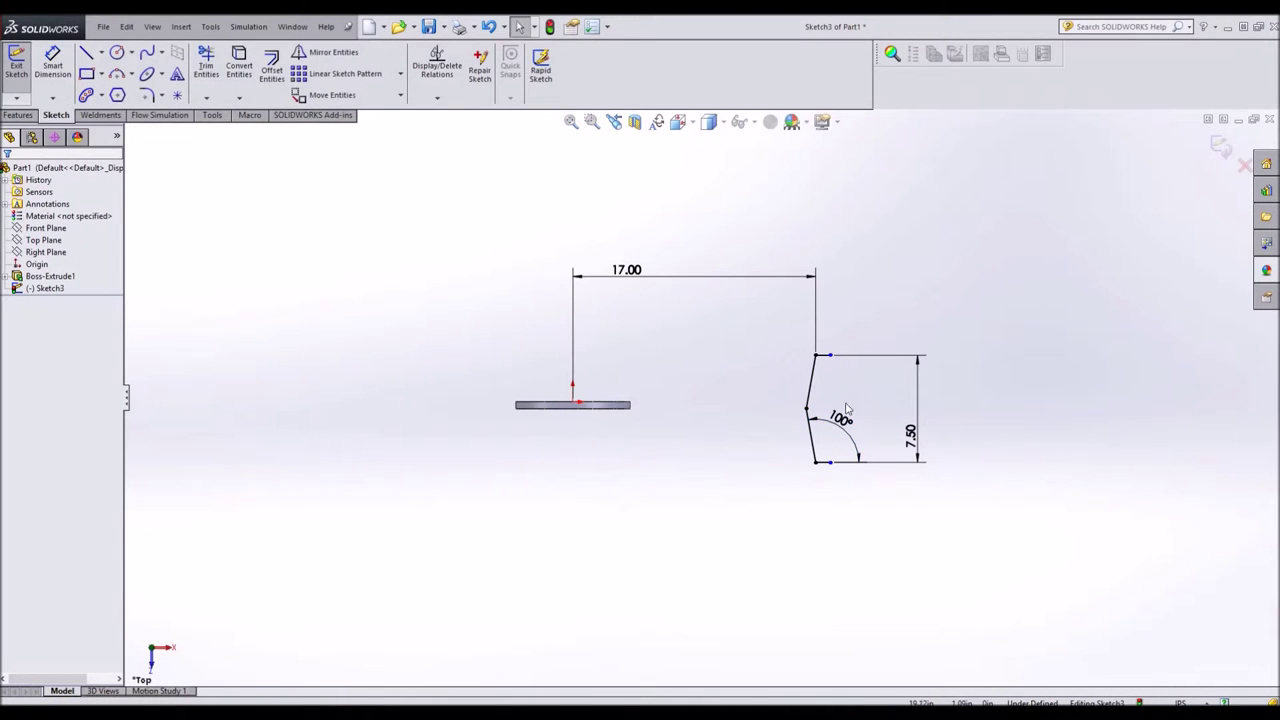
Add a length dimension to the short top line, keeping its current value.
key(d)
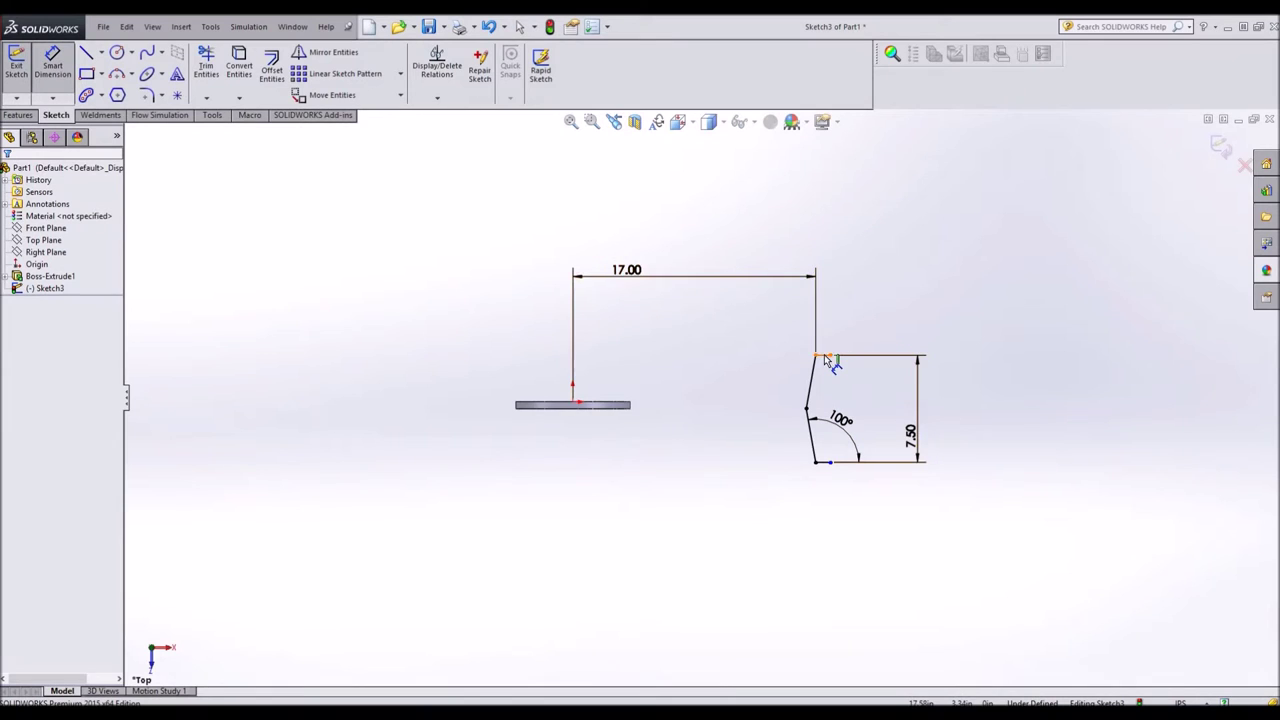
click(826, 356)
click(856, 316)
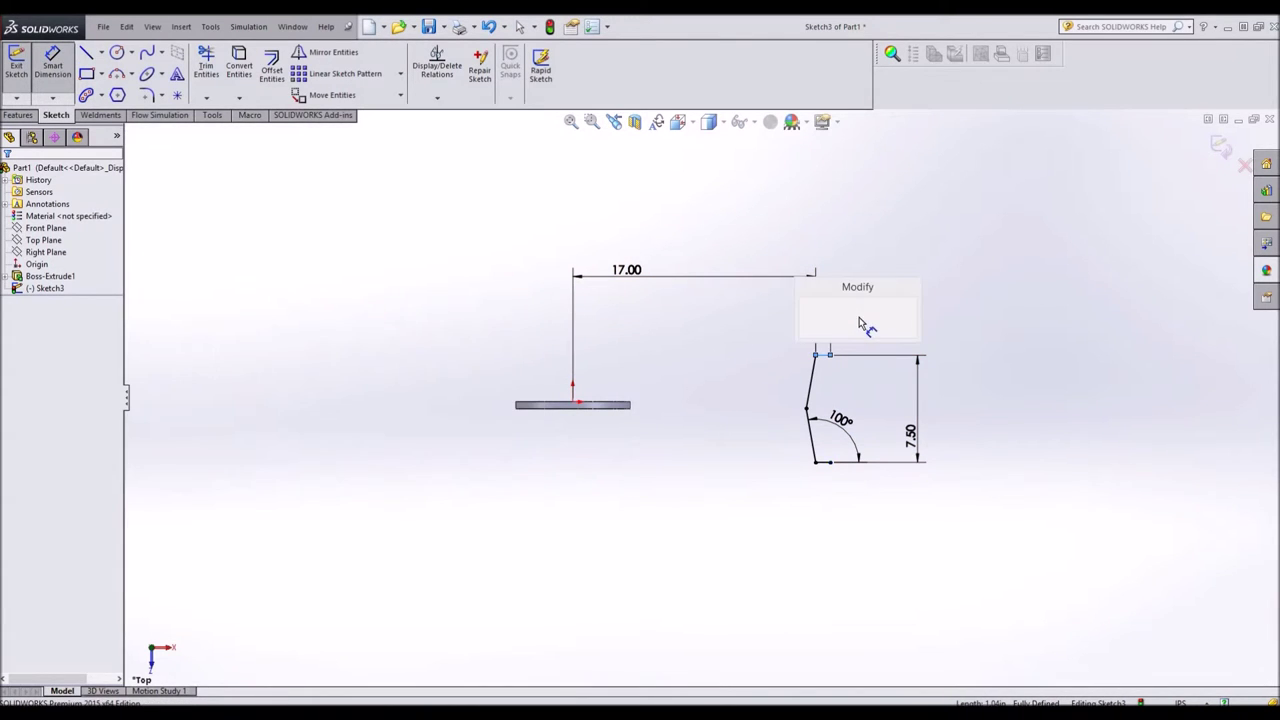
key(Return)
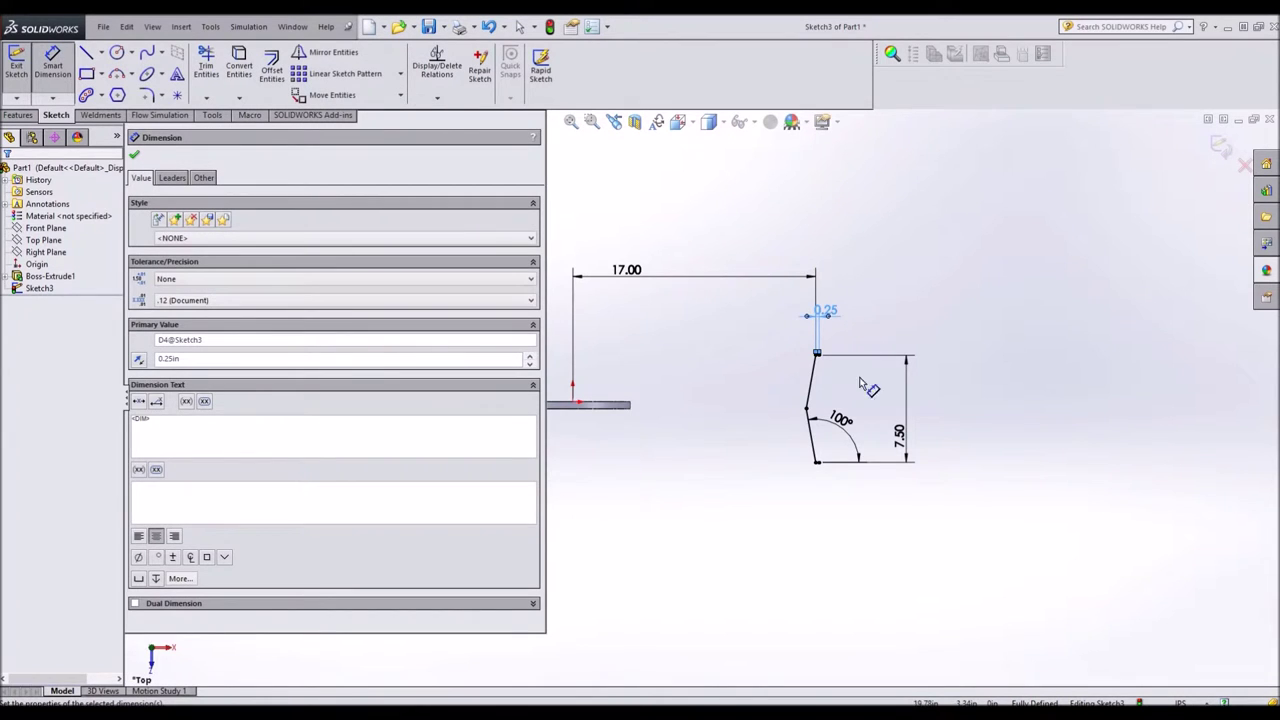
key(Escape)
Change the 17.00 horizontal dimension to 17/2, making it 8.50.
scroll(900, 414, down, 2)
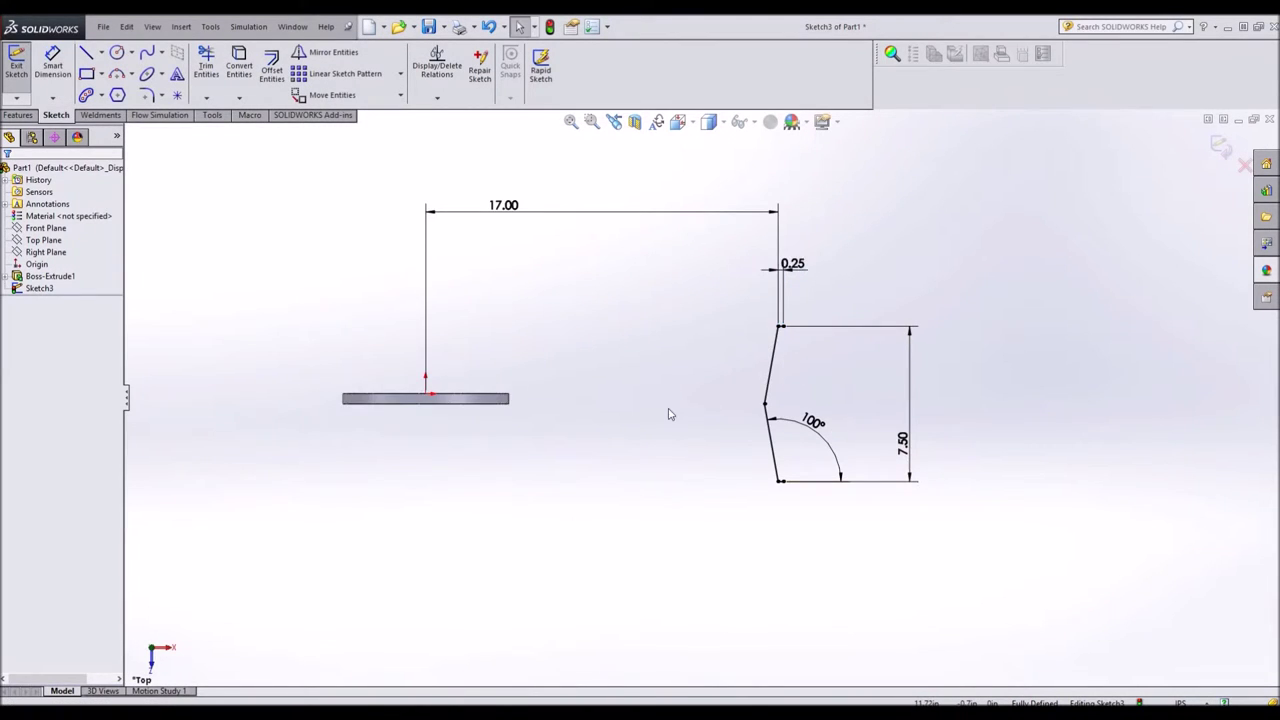
mouse_move(606, 417)
middle_down()
mouse_move(611, 486)
mouse_move(600, 354)
mouse_move(609, 443)
mouse_move(634, 466)
mouse_move(612, 447)
mouse_move(605, 465)
middle_up()
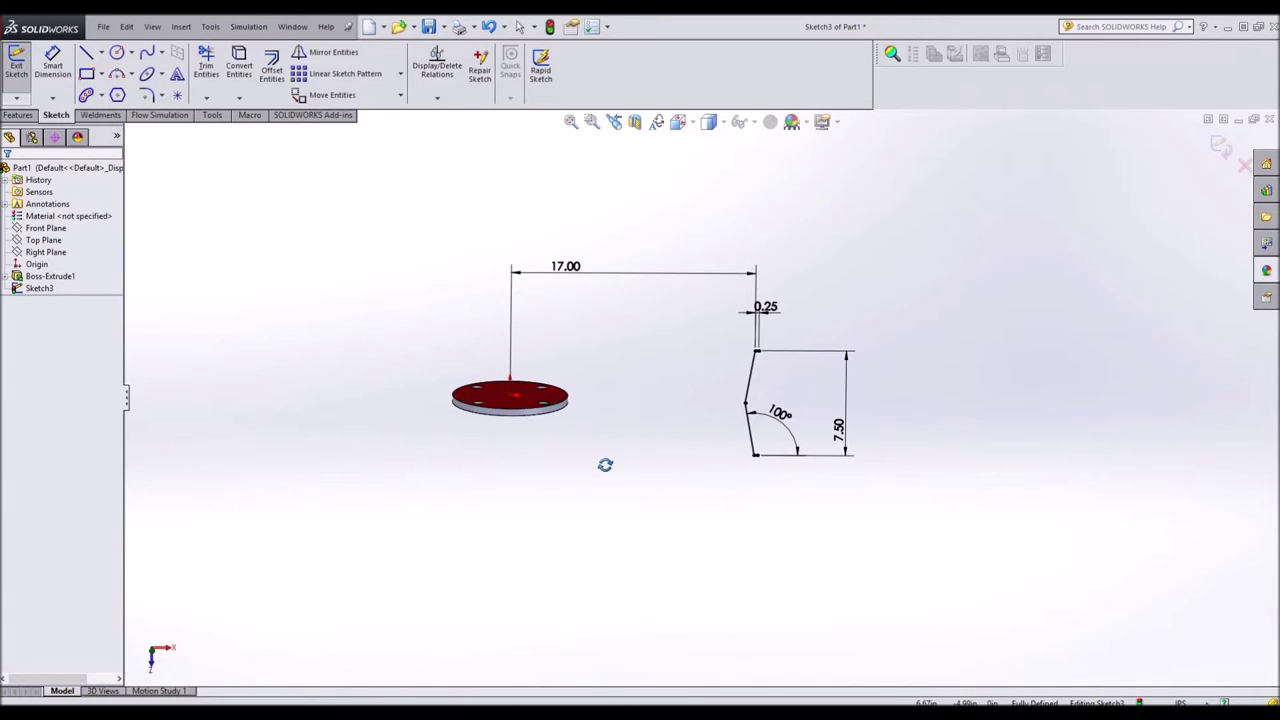
double_click(566, 266)
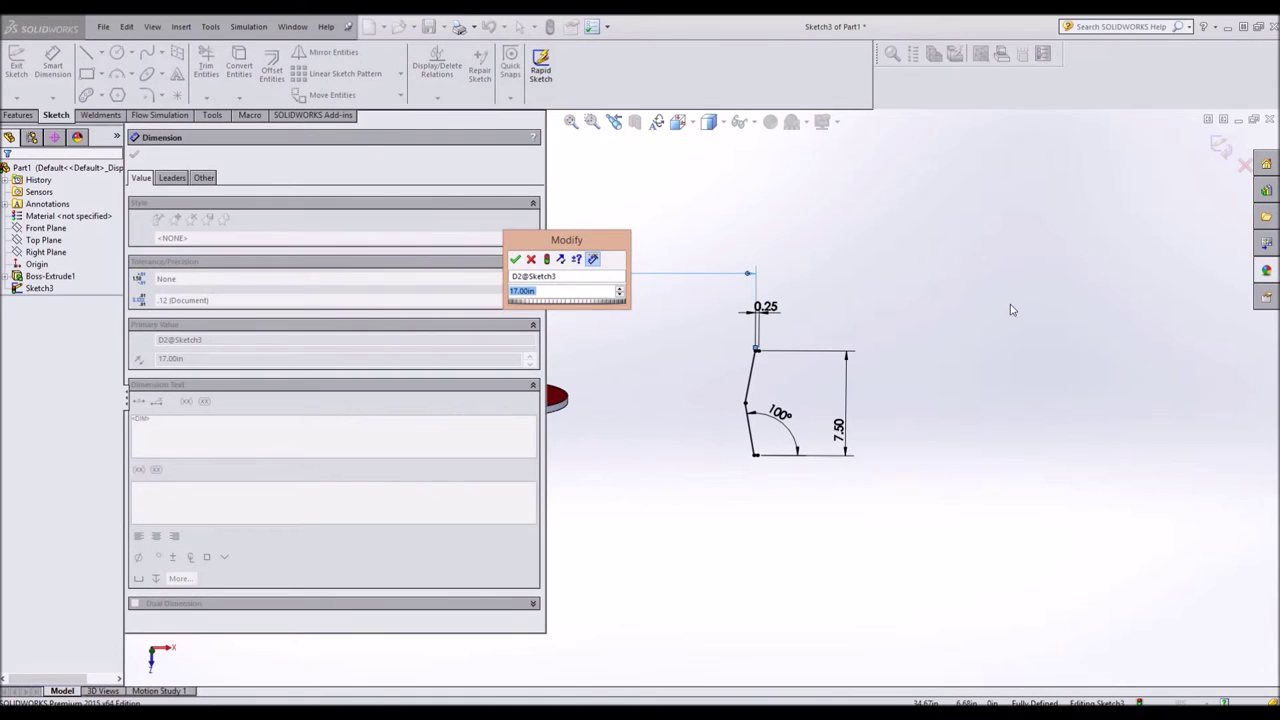
text(17/2)
key(Return)
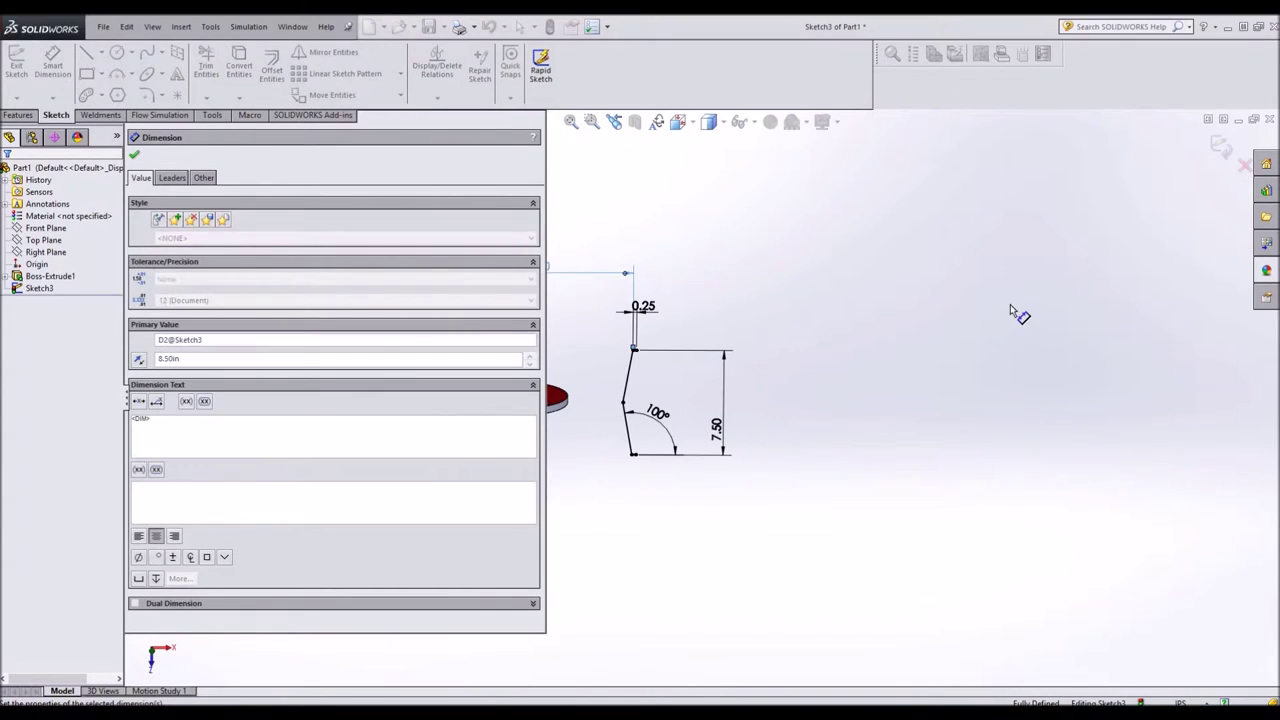
click(1015, 313)
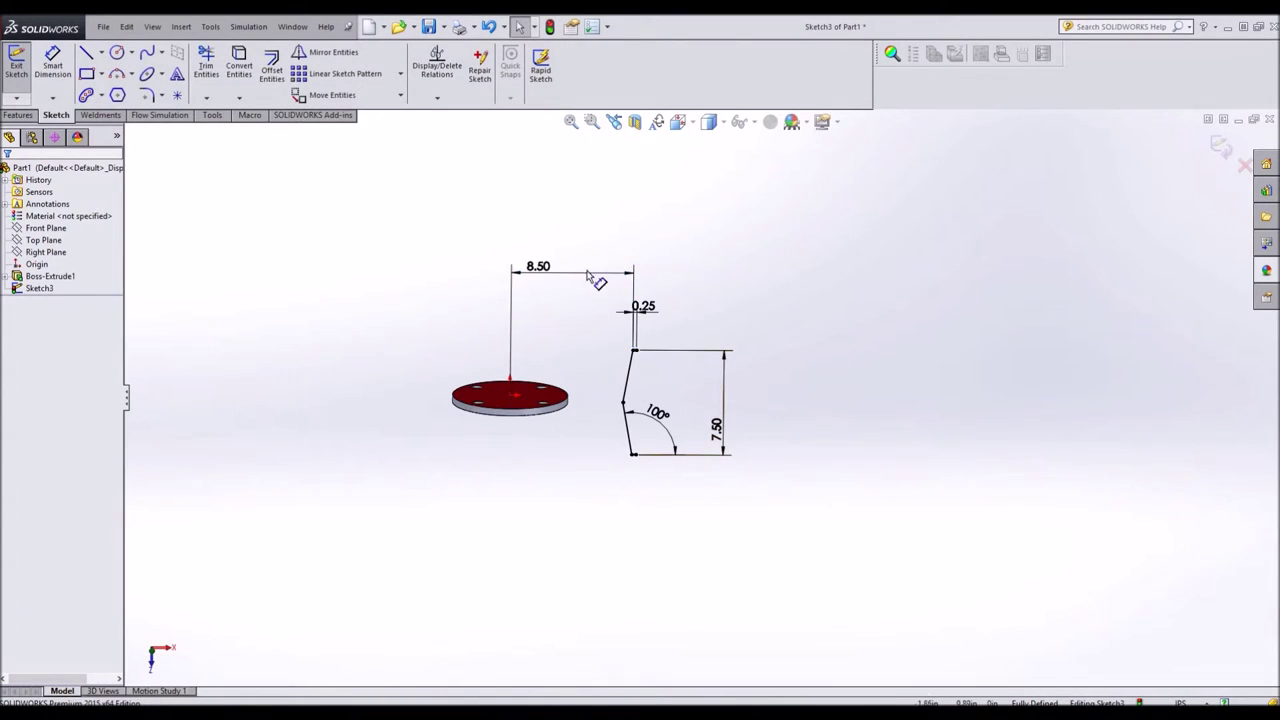
mouse_move(660, 474)
middle_down()
mouse_move(569, 526)
mouse_move(566, 557)
mouse_move(574, 446)
mouse_move(566, 523)
mouse_move(560, 417)
mouse_move(560, 466)
mouse_move(584, 443)
middle_up()
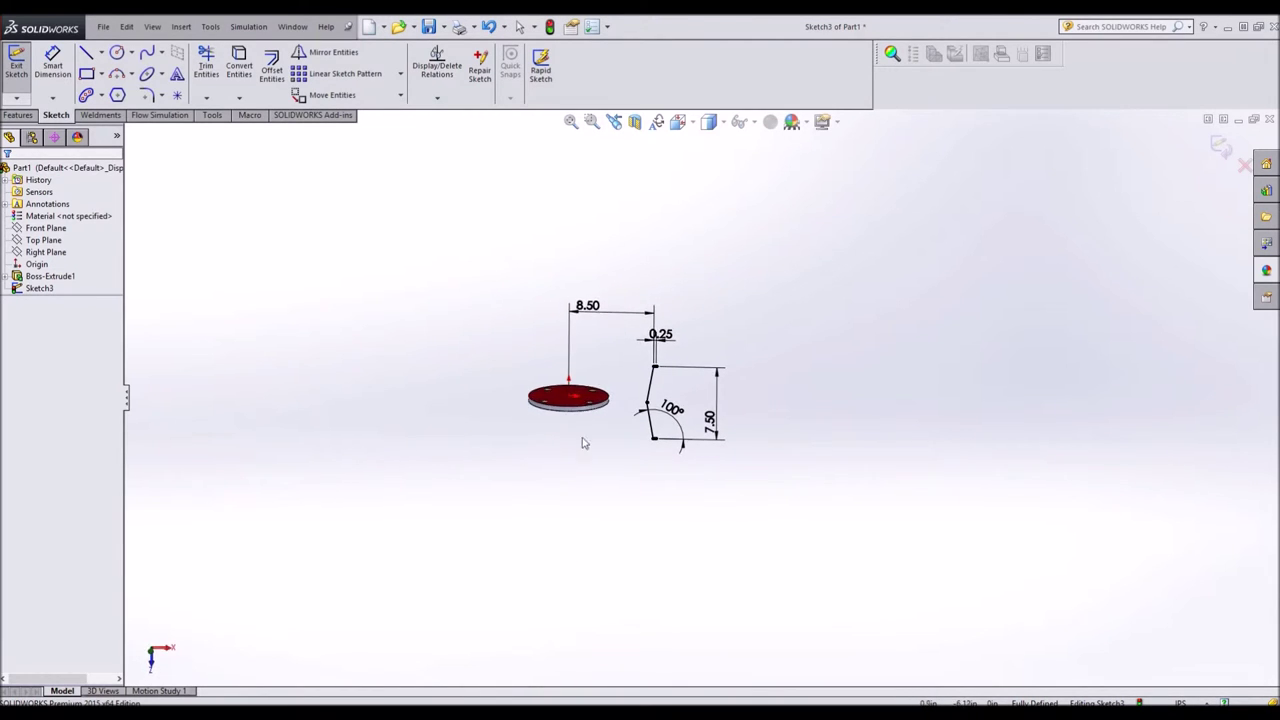
Draw a vertical construction centerline rising from the plate's centre as the revolve axis.
scroll(613, 393, down, 3)
click(100, 54)
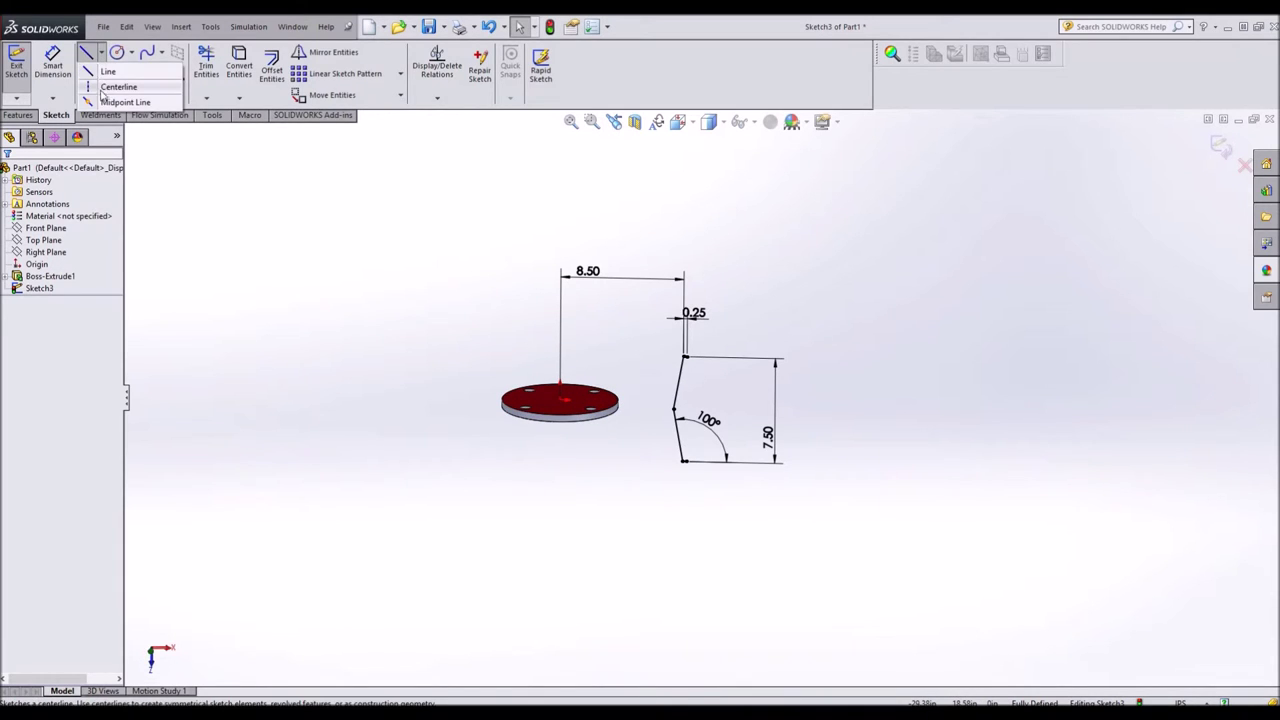
click(106, 89)
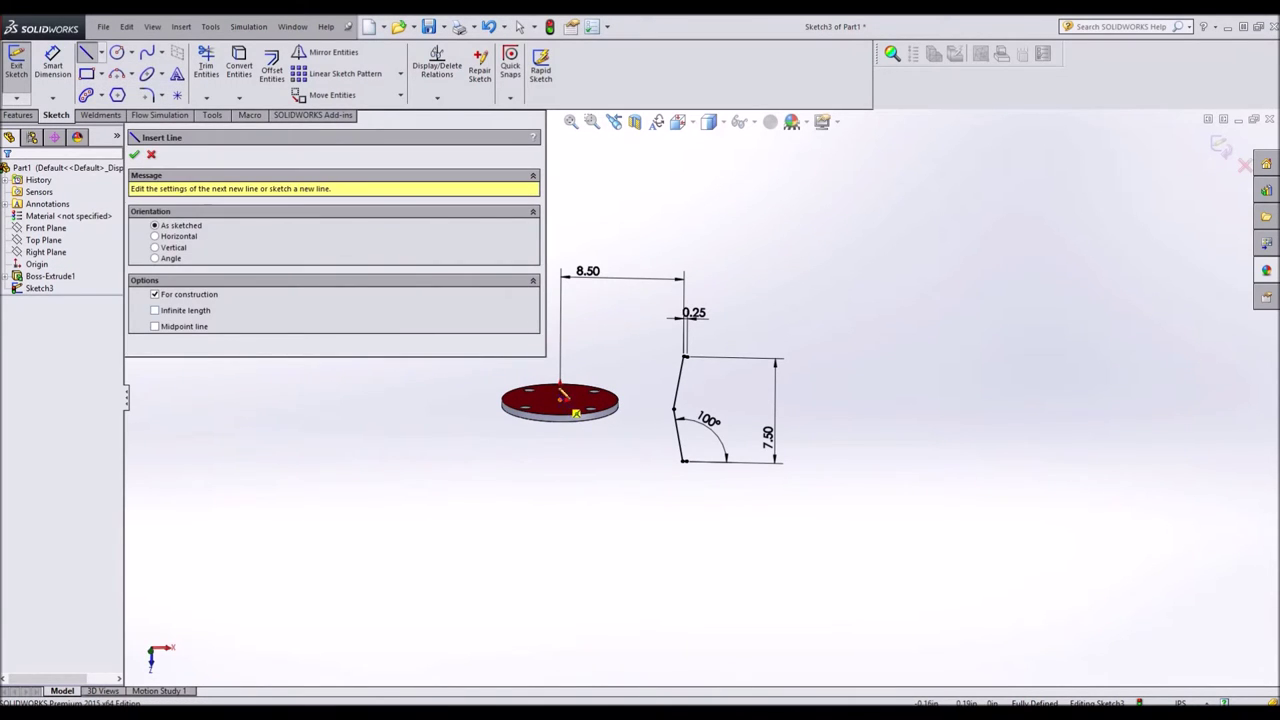
click(561, 245)
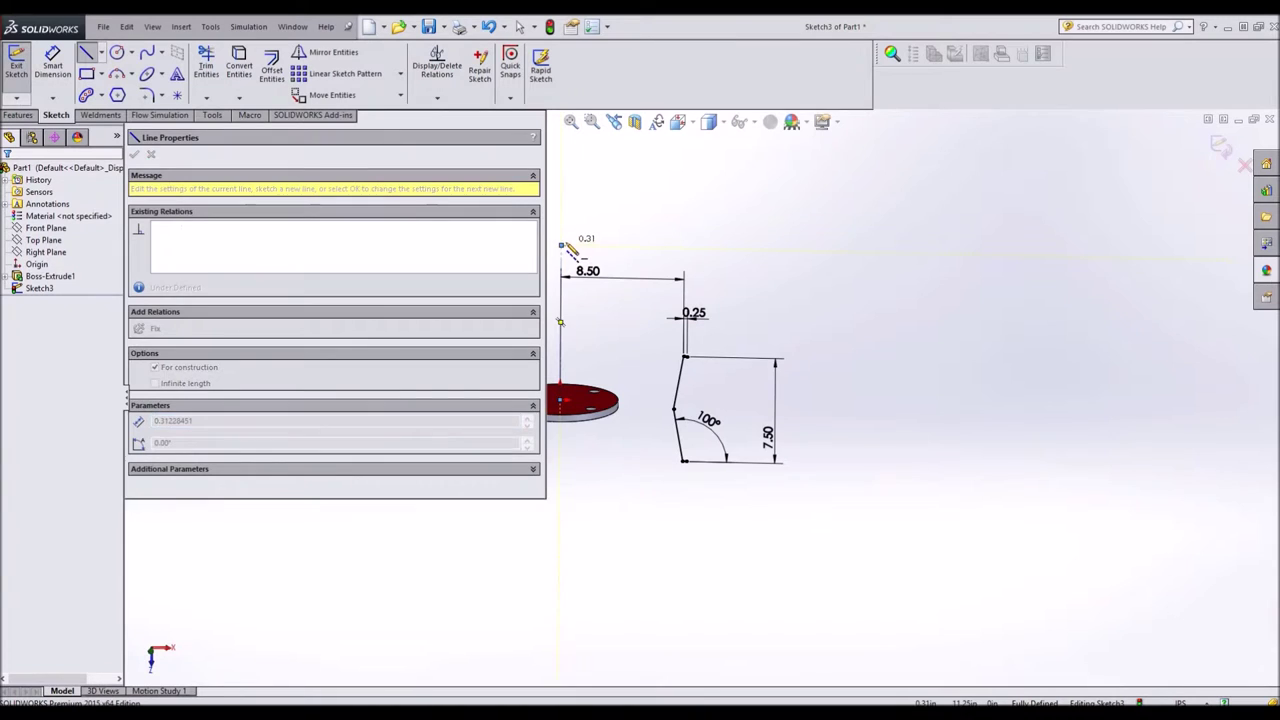
key(Escape)
scroll(740, 509, down, 3)
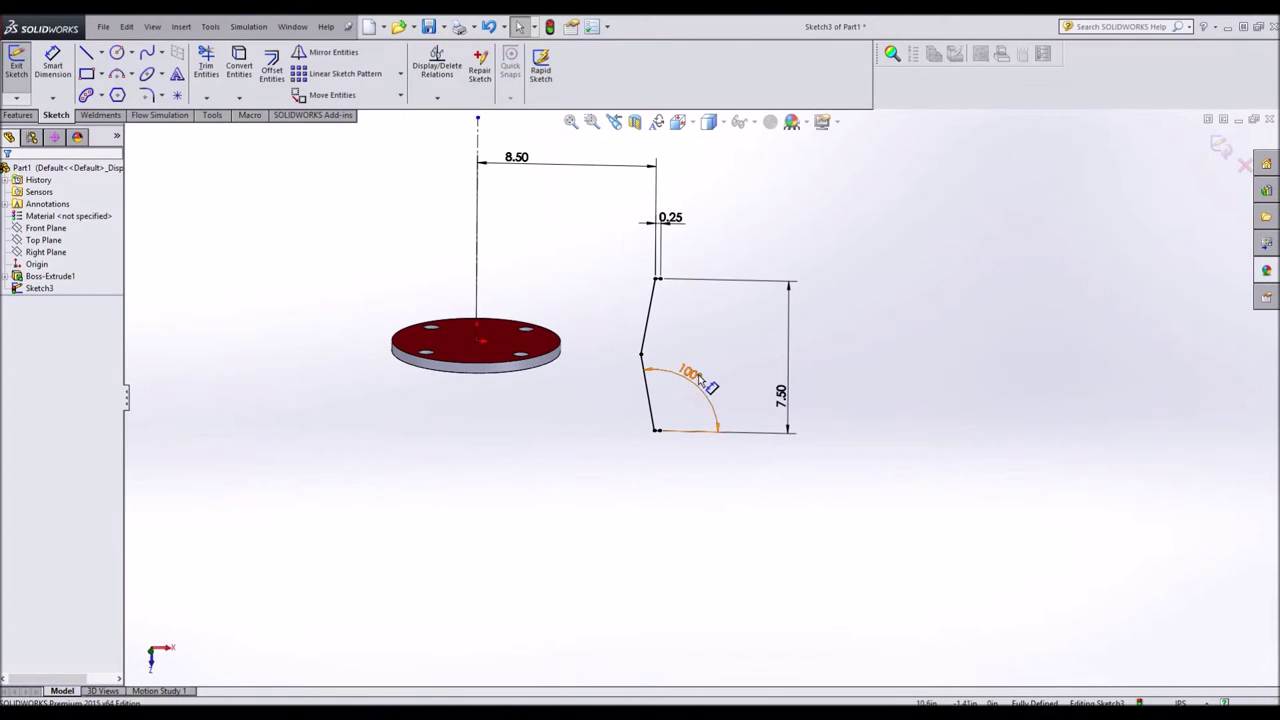
scroll(521, 251, up, 2)
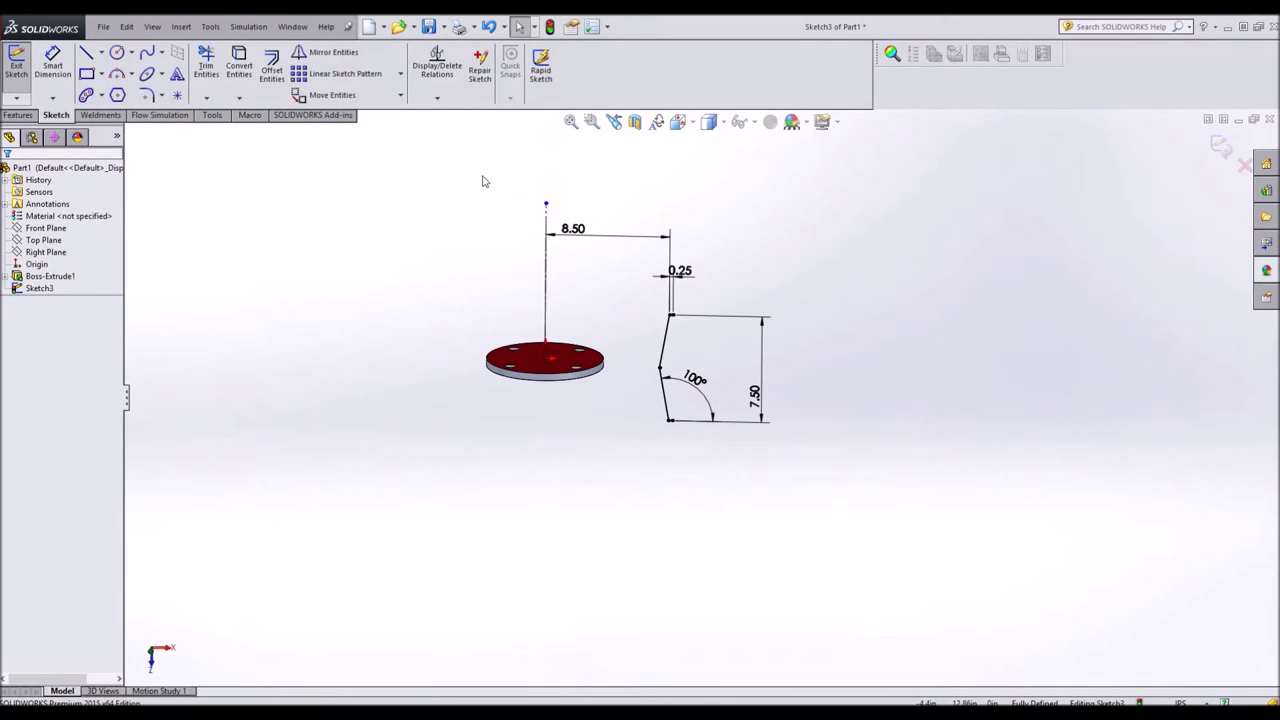
Exit the Sketch3 sketch.
click(19, 115)
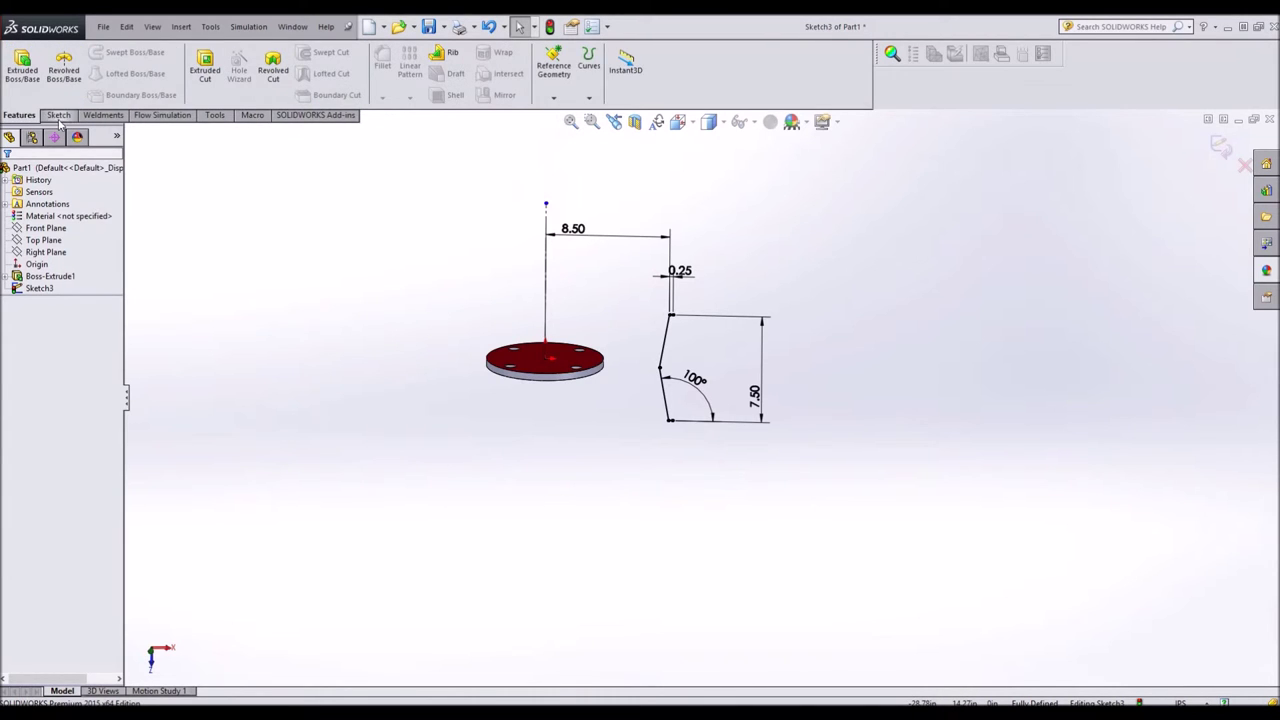
click(58, 115)
click(22, 62)
mouse_move(700, 330)
middle_down()
mouse_move(732, 335)
mouse_move(723, 343)
middle_up()
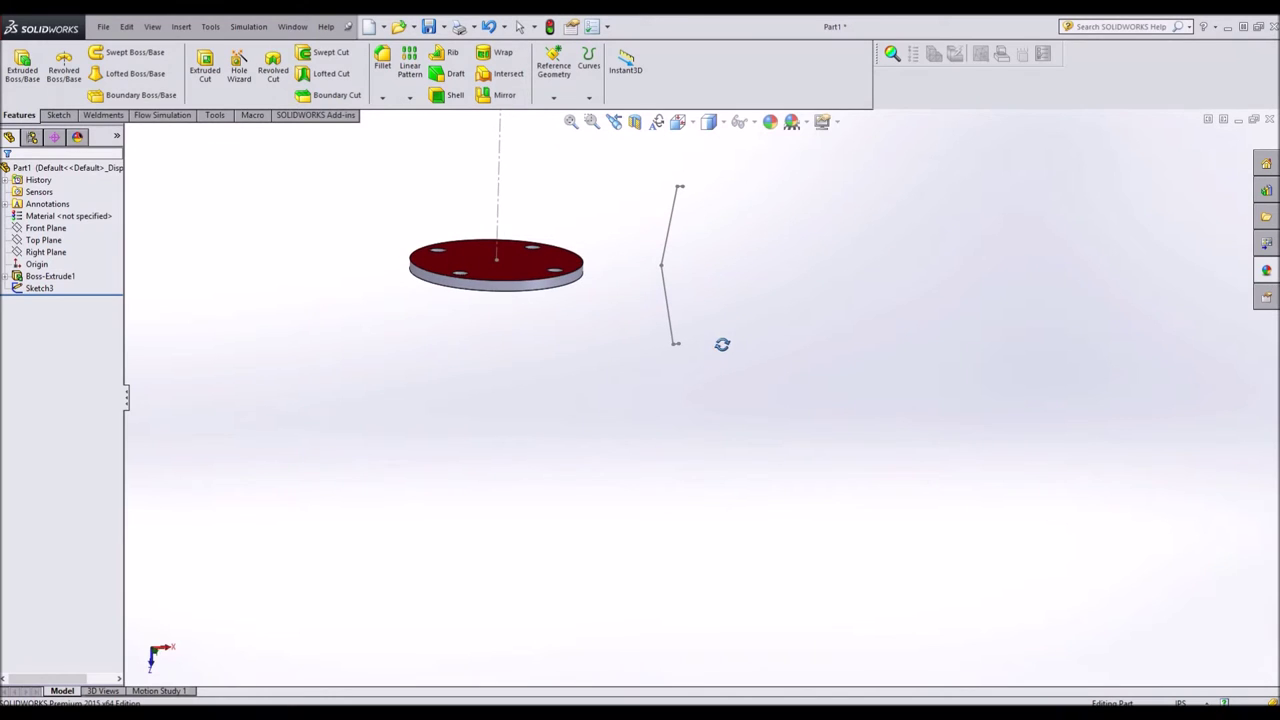
Revolve Sketch3 360° as an open thin feature 0.125in thick.
click(63, 72)
click(668, 225)
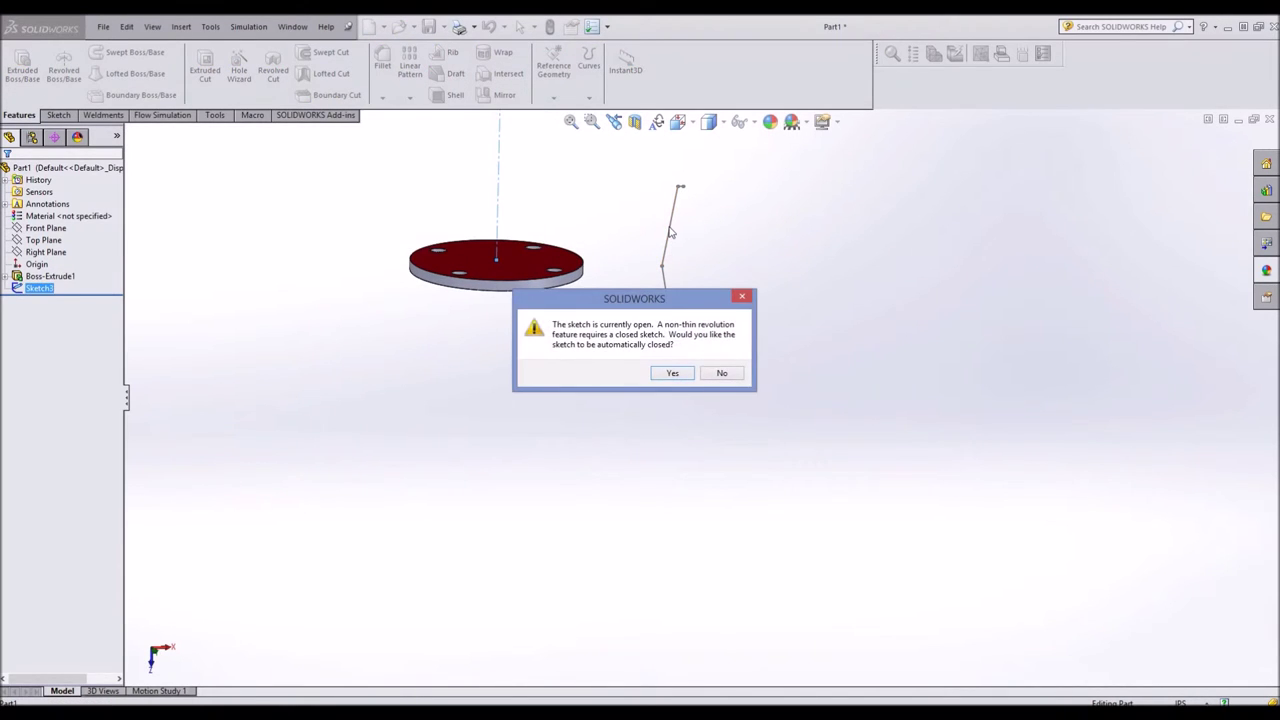
click(720, 374)
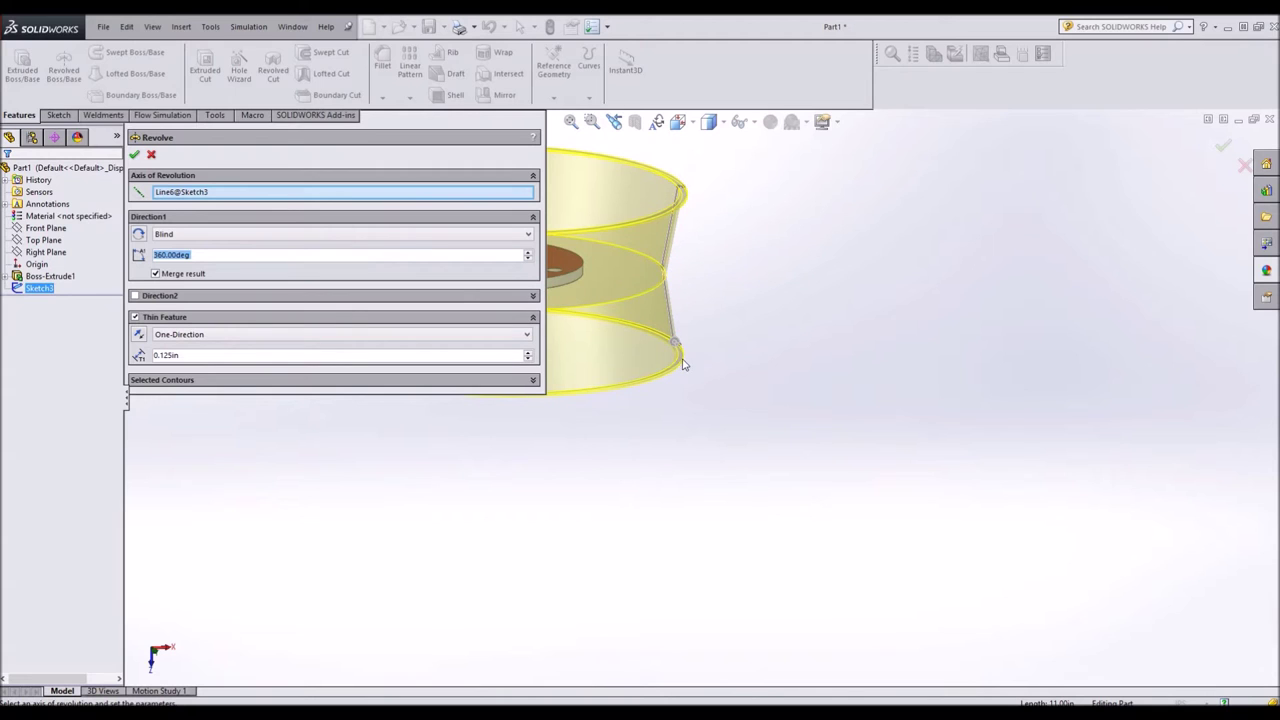
scroll(600, 270, up, 3)
middle_drag(620, 280, 618, 337)
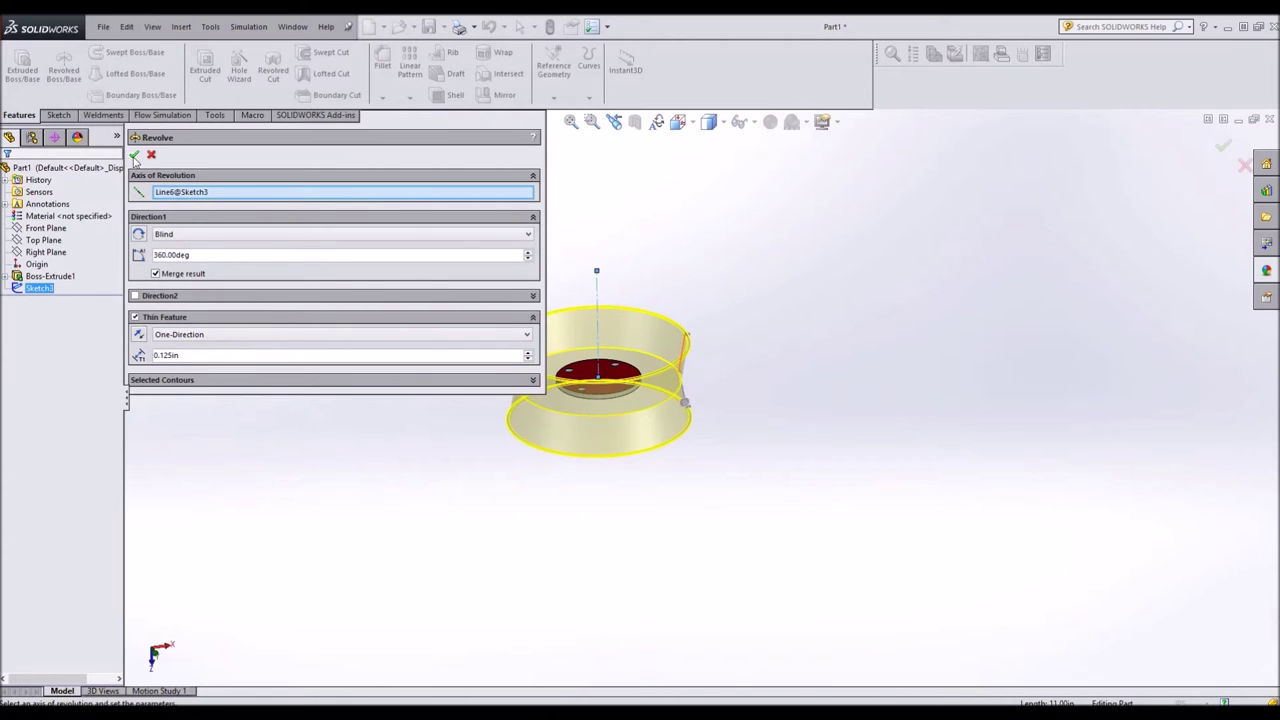
key(Return)
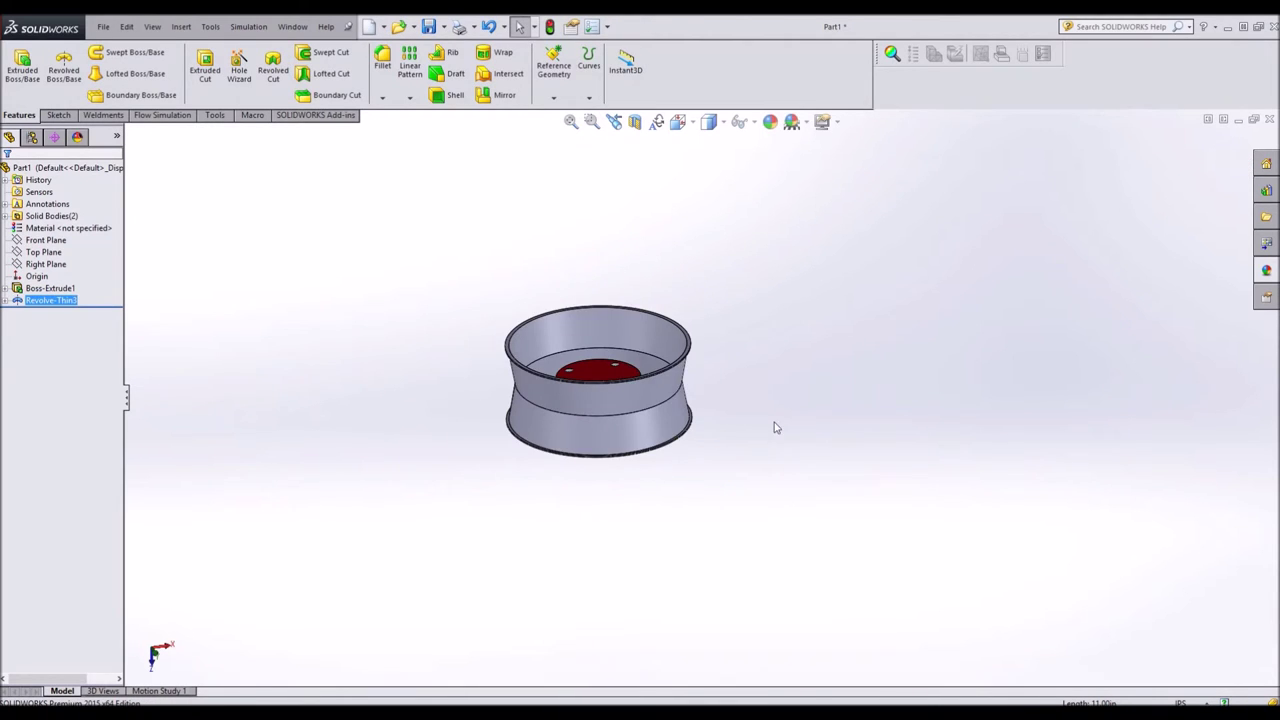
middle_drag(785, 510, 790, 328)
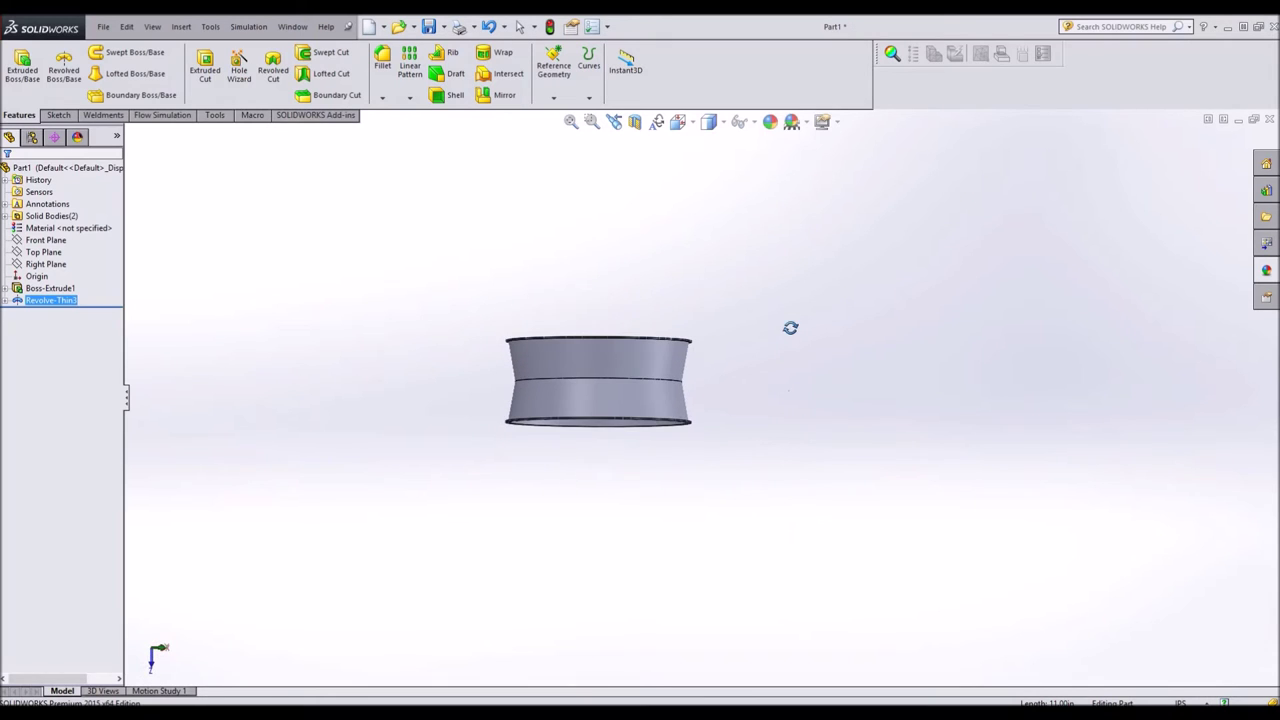
middle_drag(735, 412, 713, 392)
scroll(714, 393, down, 3)
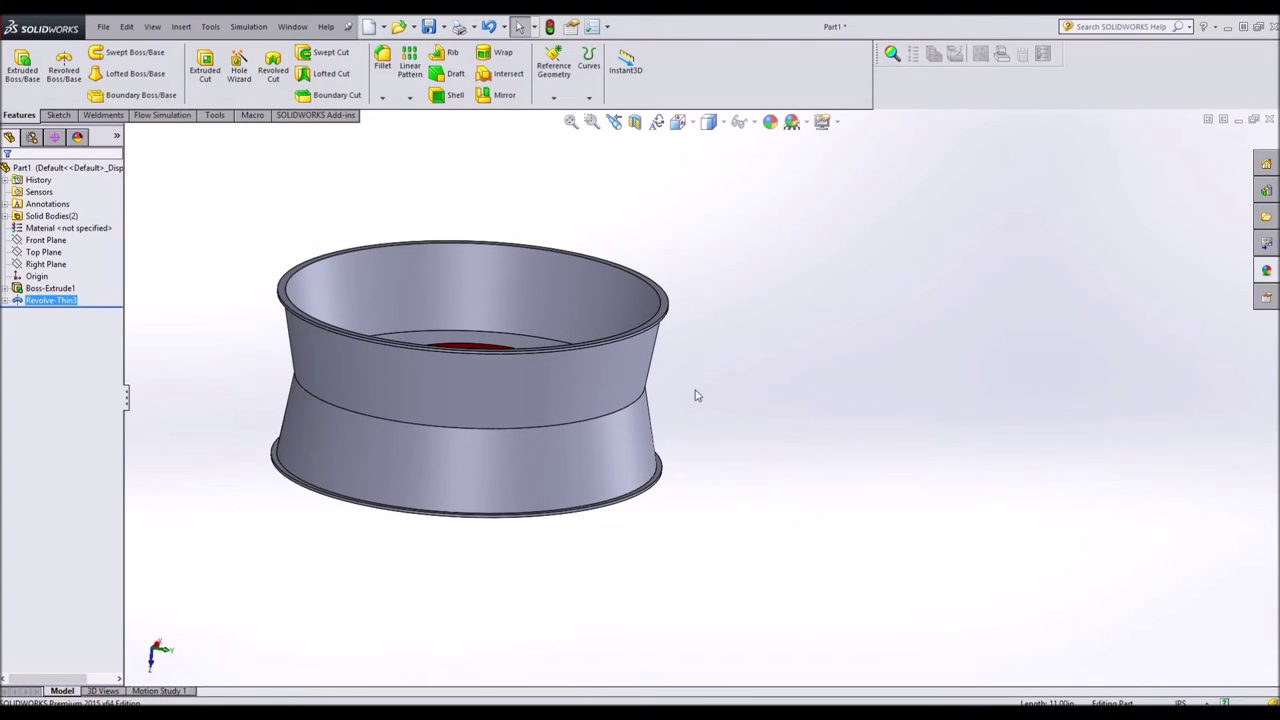
middle_drag(511, 299, 491, 372)
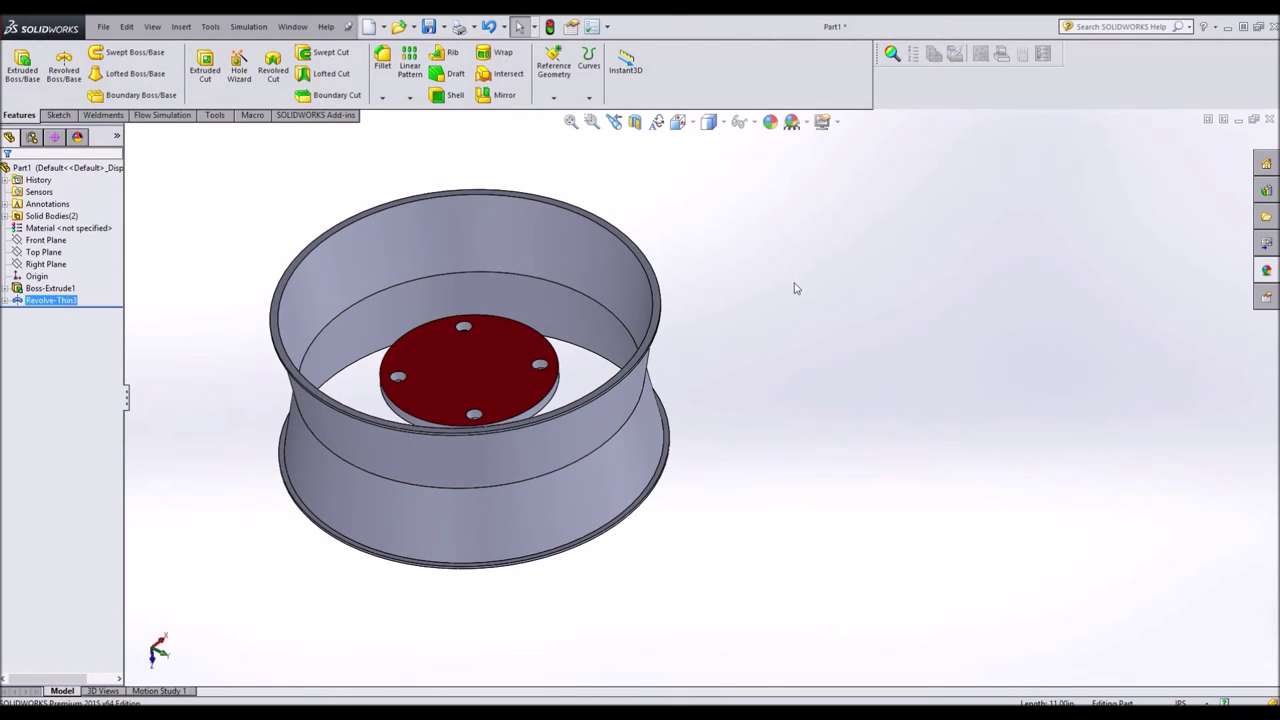
middle_drag(794, 289, 714, 263)
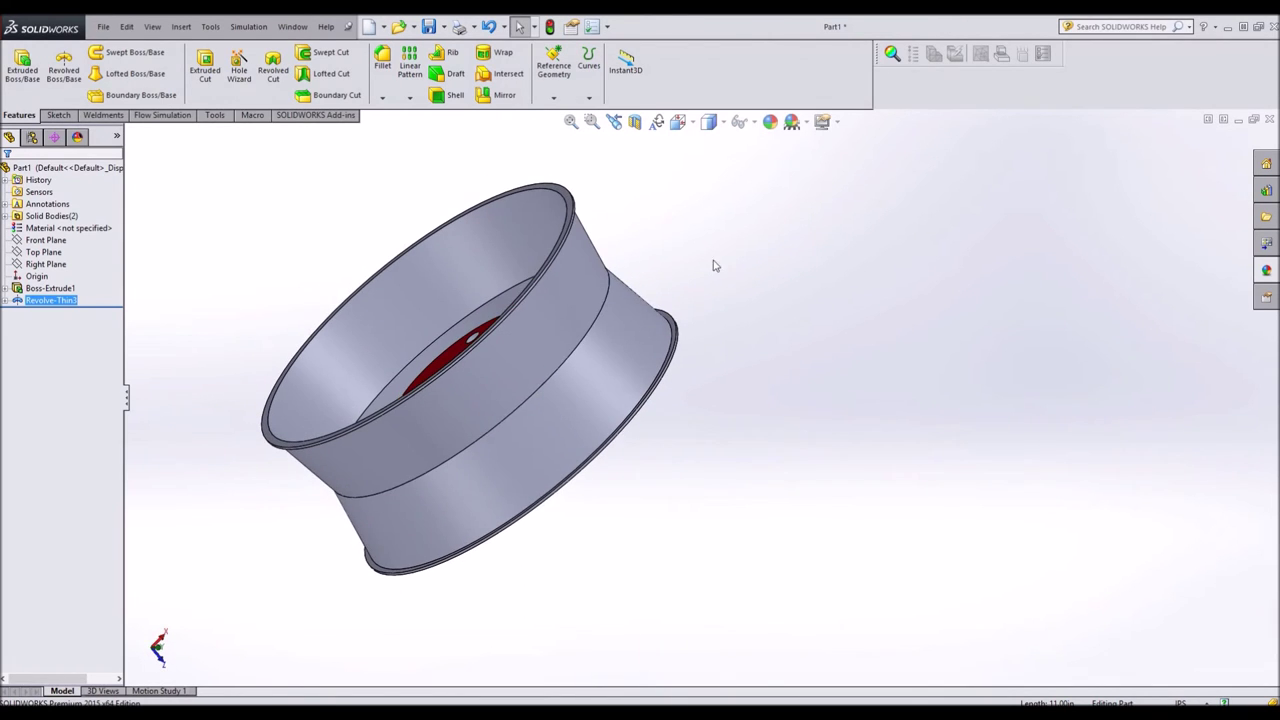
Fillet the rim's circular waist edge with a 3.40in radius.
click(608, 305)
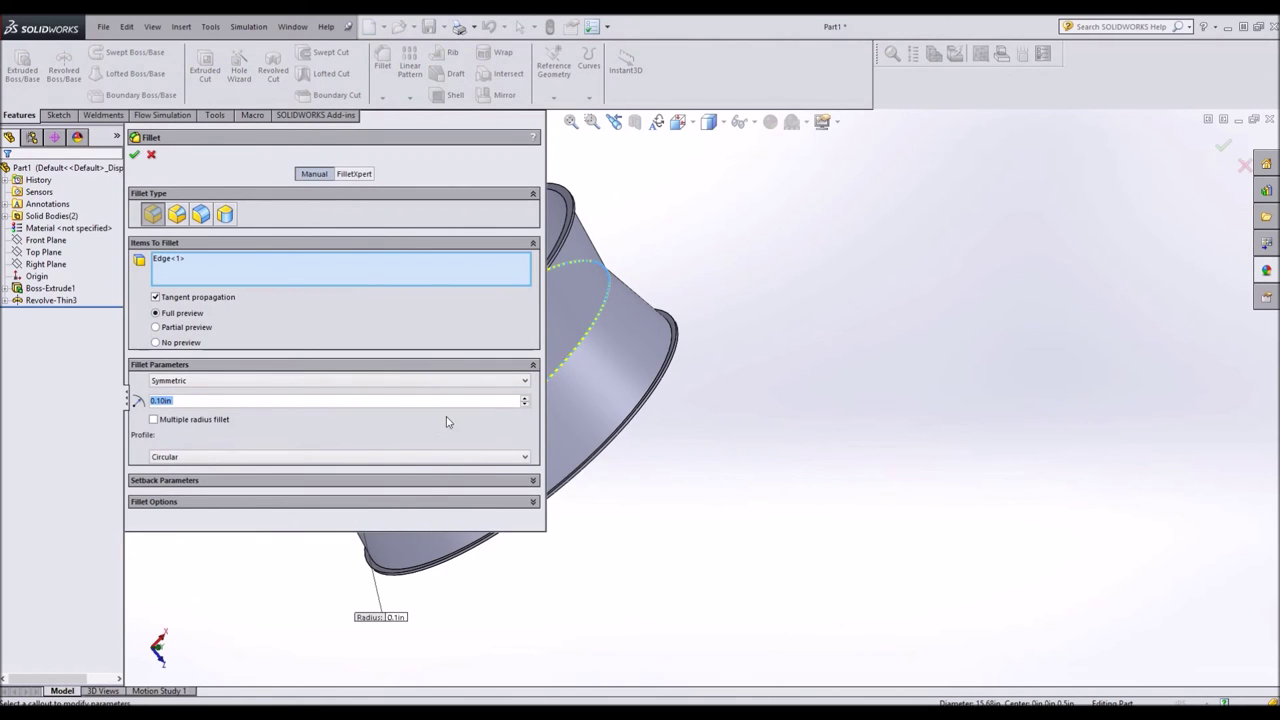
click(524, 397)
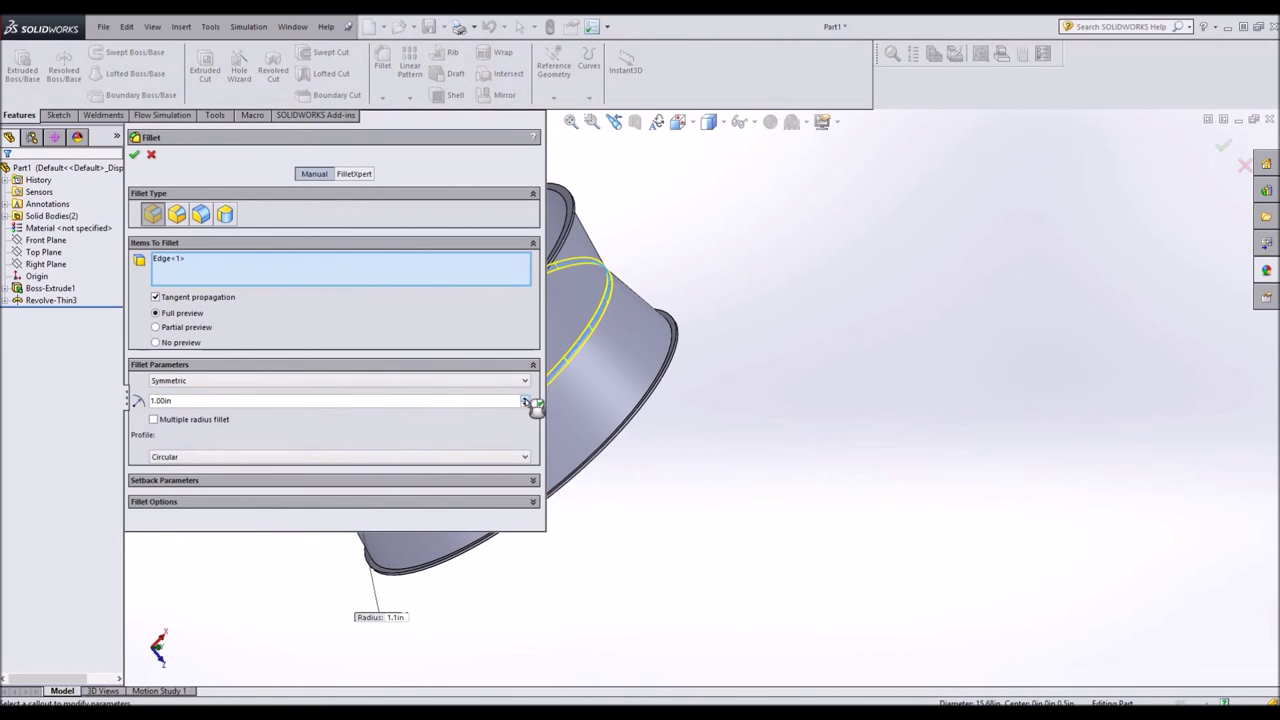
drag(525, 400, 522, 401)
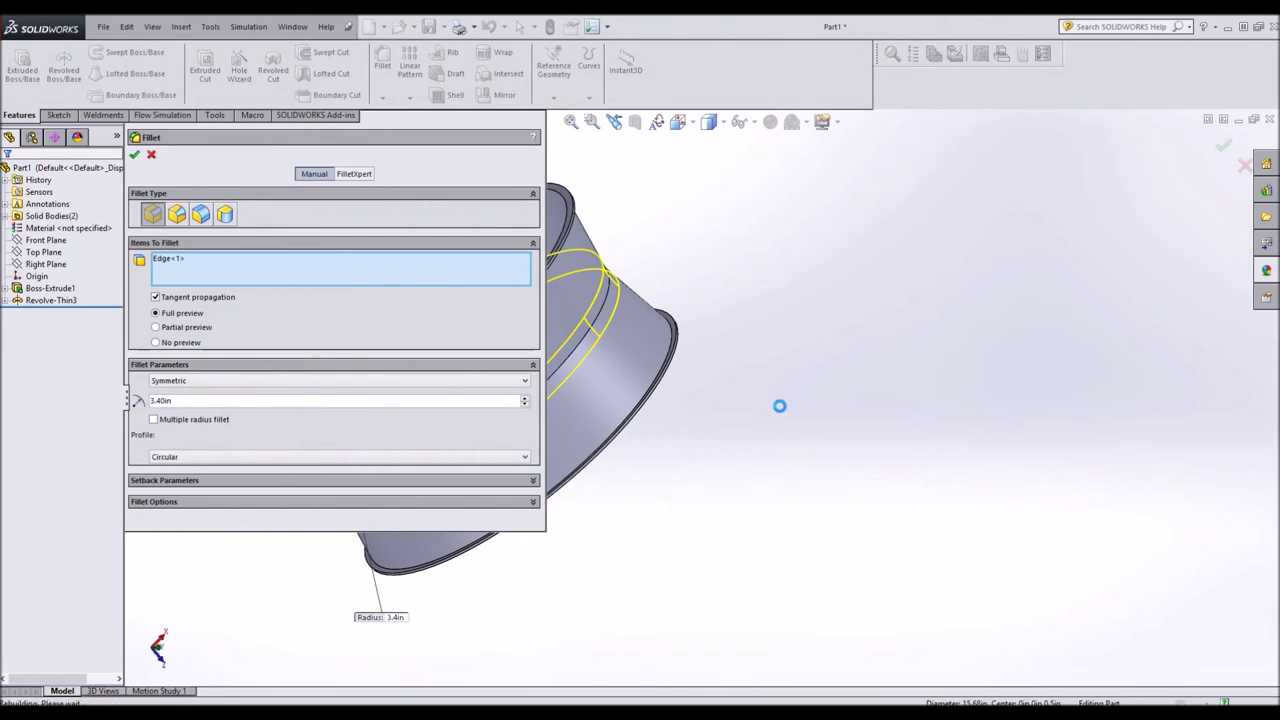
key(Return)
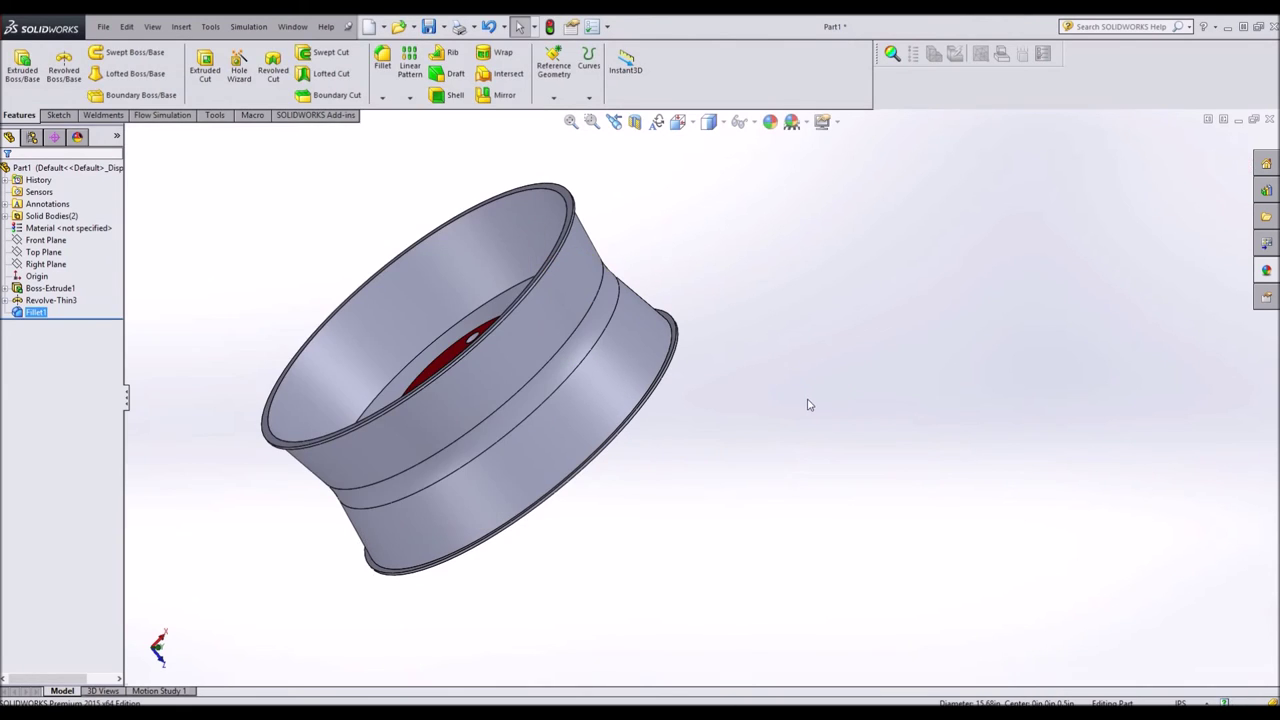
middle_drag(713, 310, 771, 467)
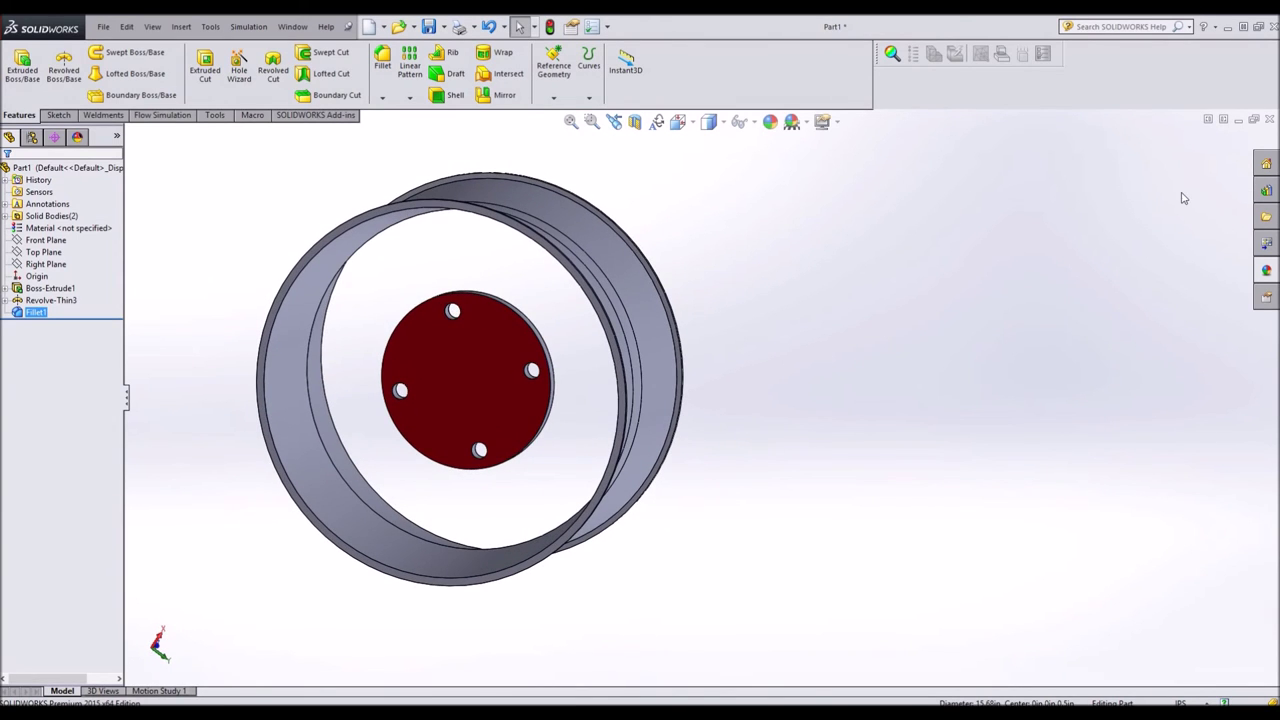